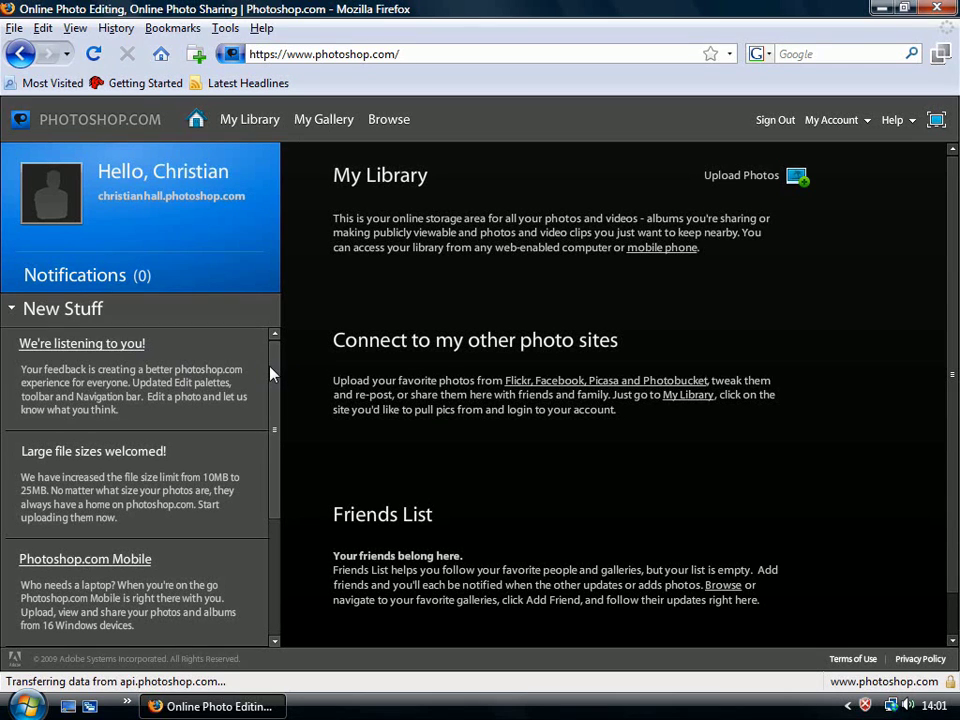
Drag on the Photoshop.com account home page
drag(270, 373, 293, 347)
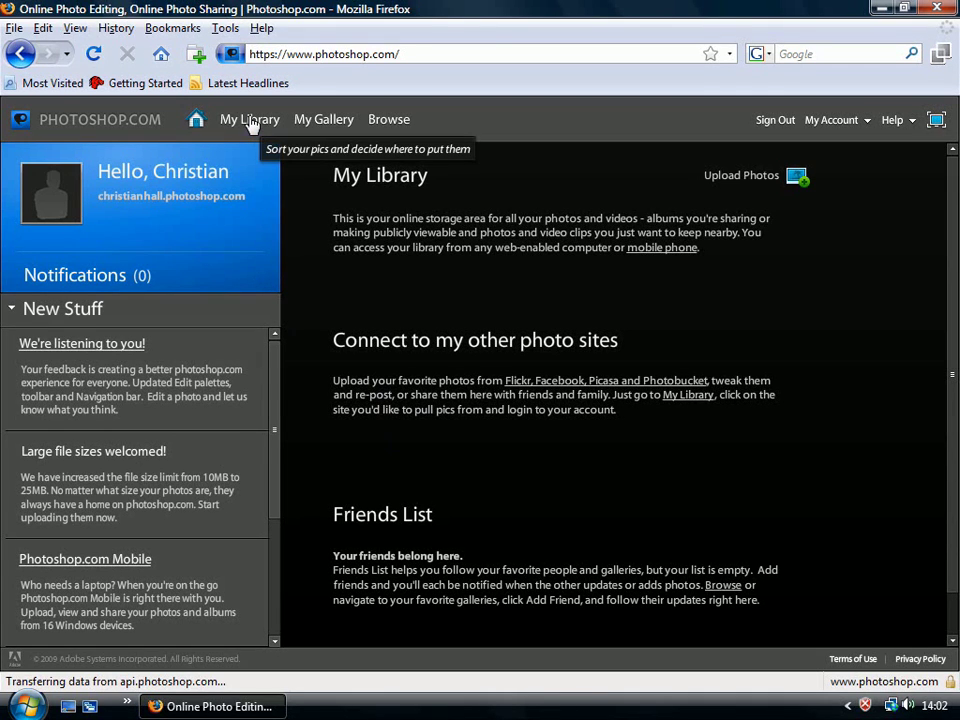
click(250, 121)
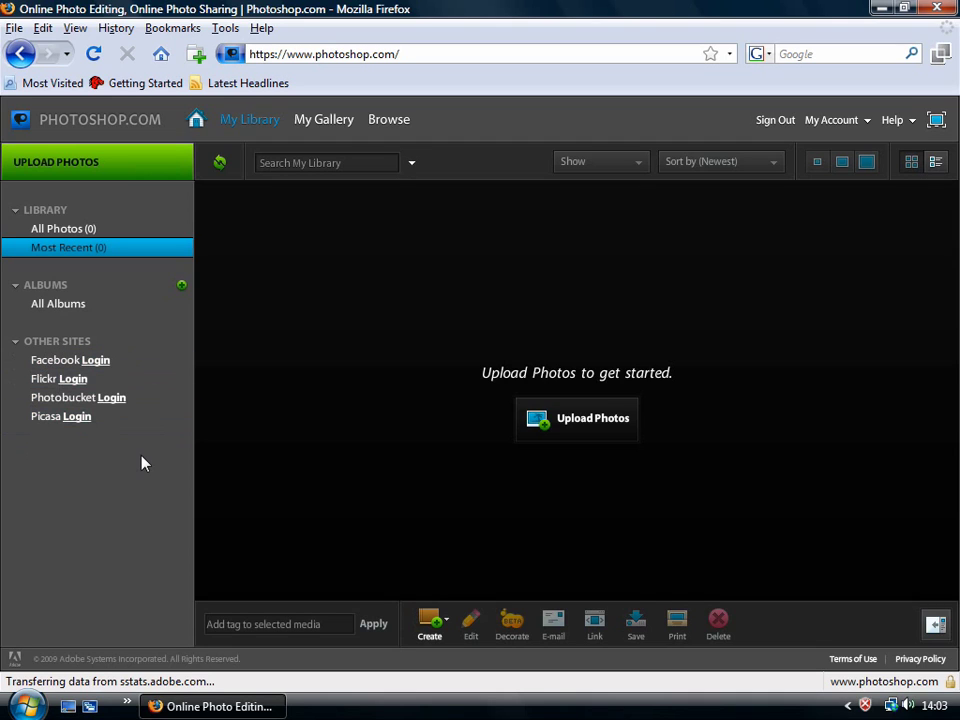
click(72, 386)
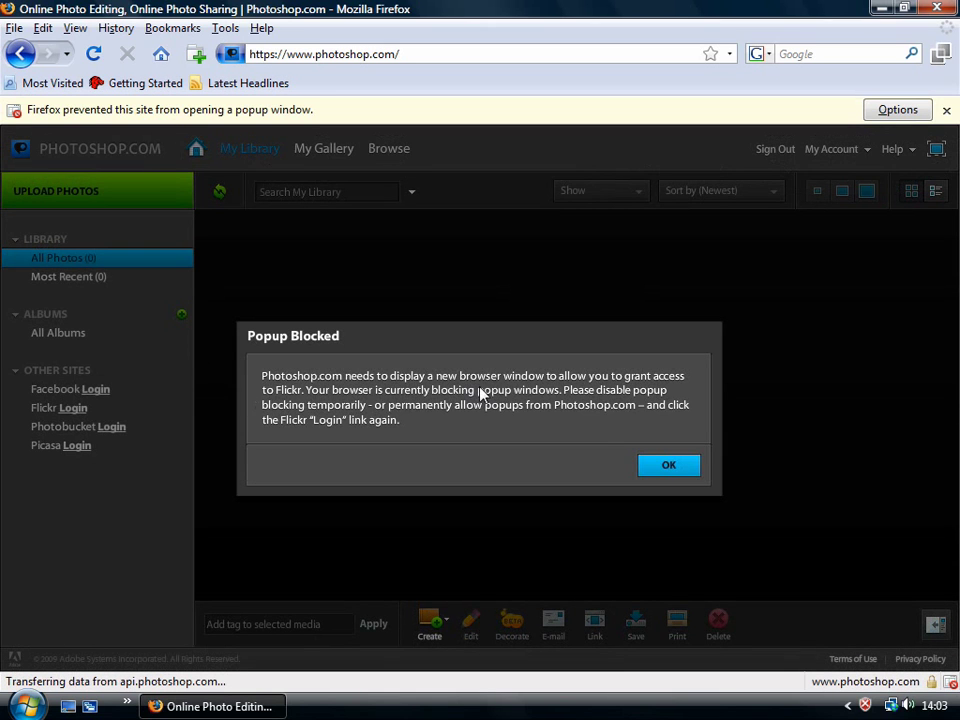
click(669, 465)
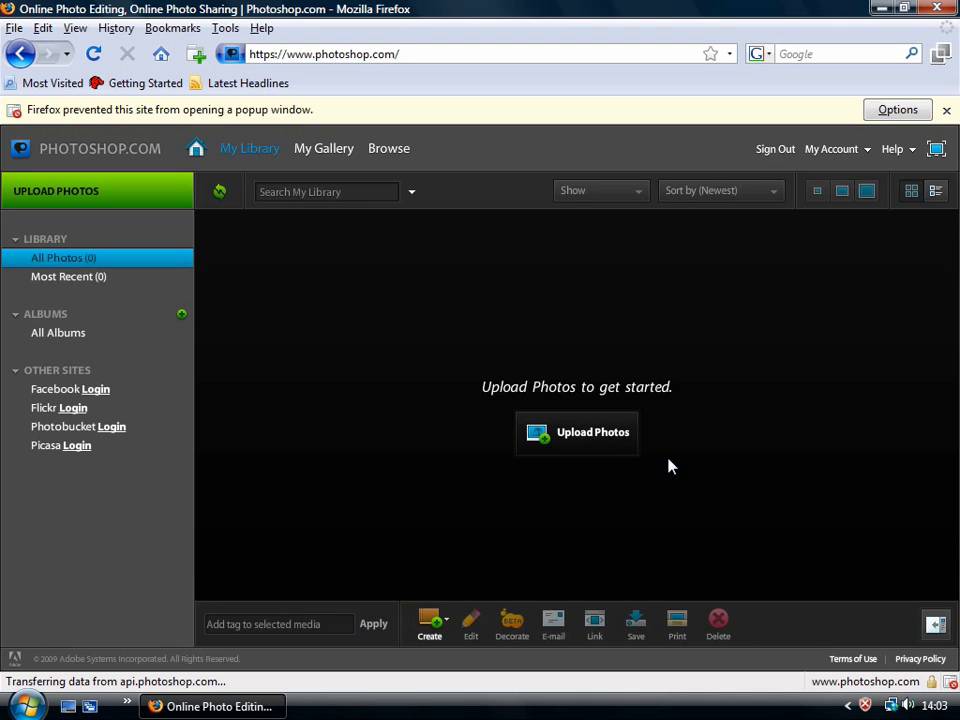
click(898, 110)
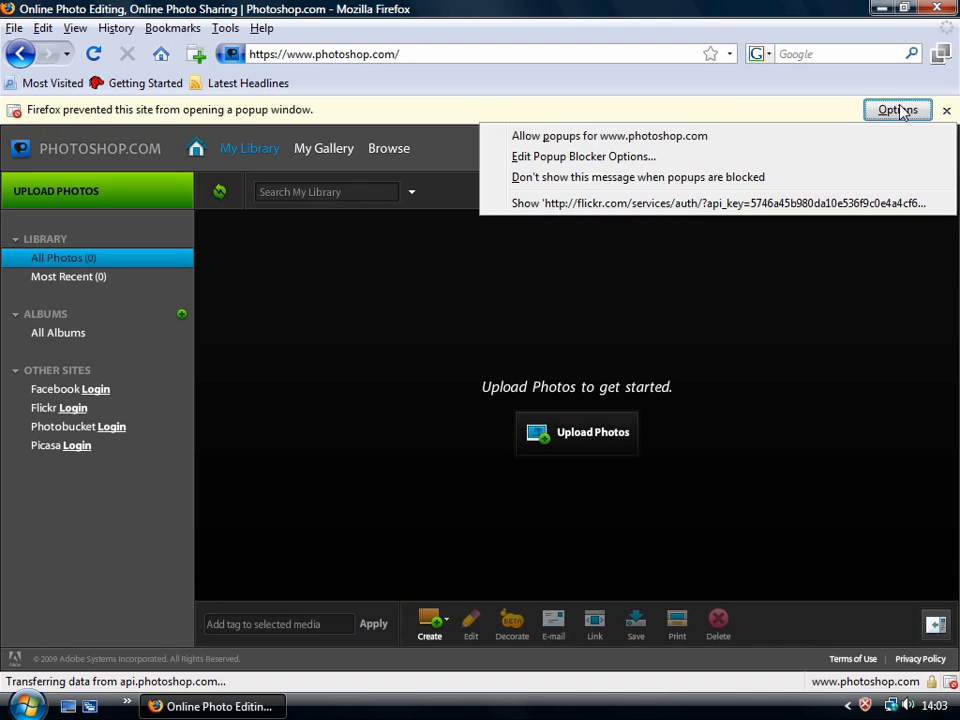
click(577, 136)
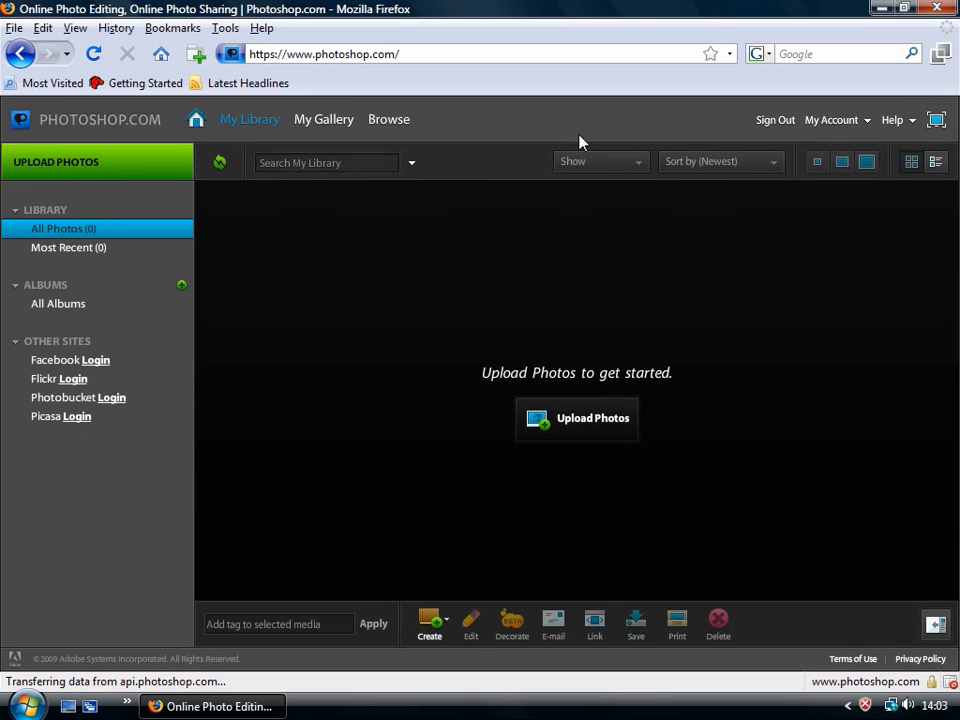
Retry the Flickr Login and approve access with OK, I'LL ALLOW IT
click(73, 383)
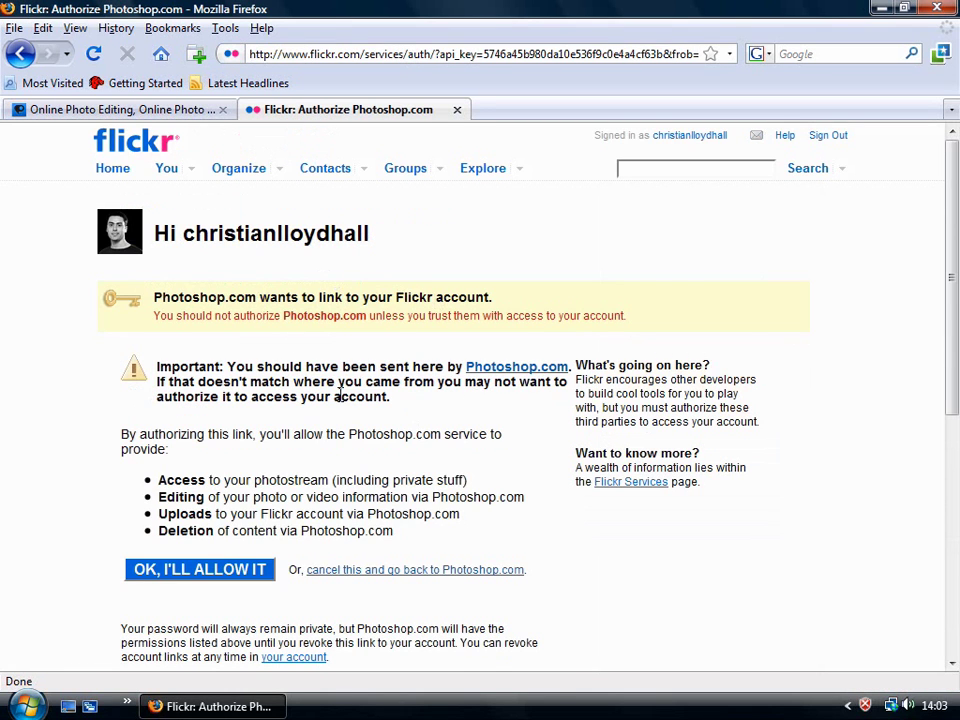
scroll(345, 398, down, 3)
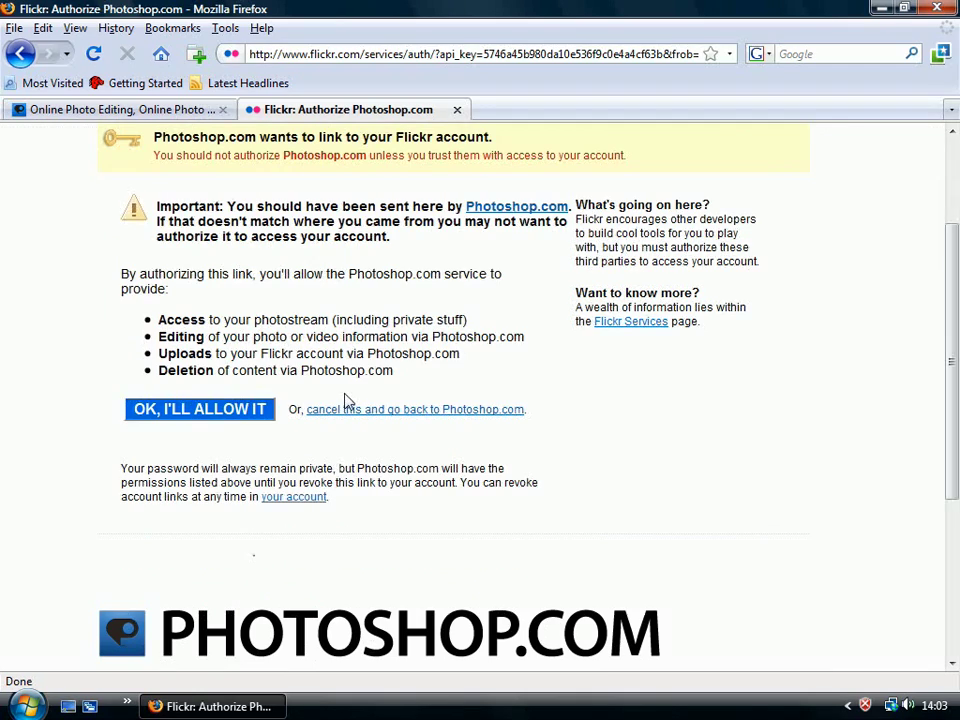
click(178, 410)
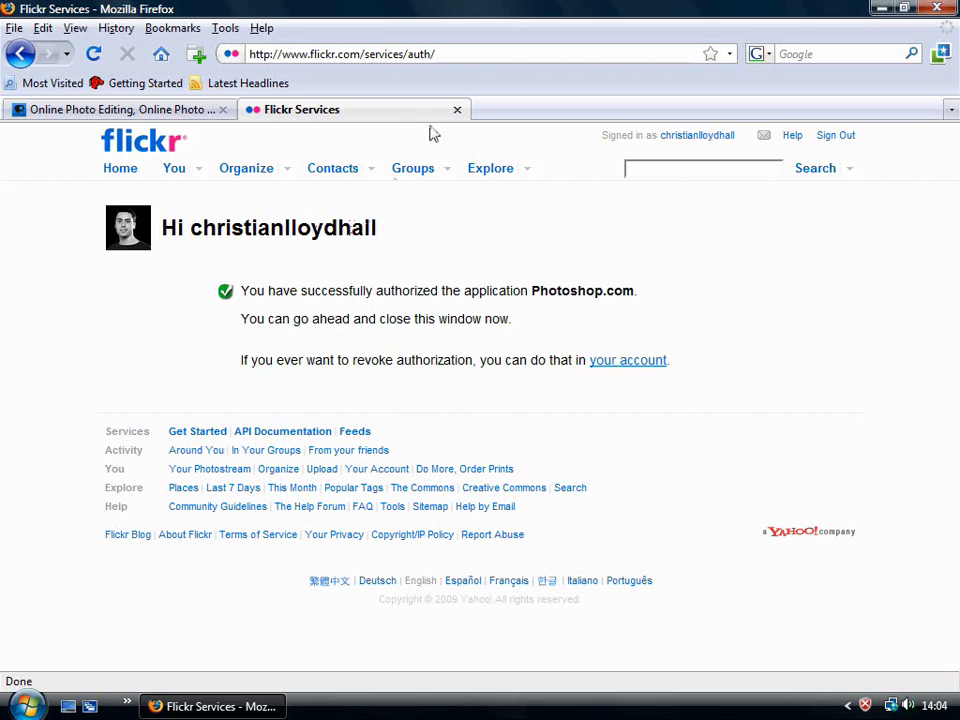
Close the Flickr tab, confirm the login, and scroll through the 616 Flickr photos
click(457, 110)
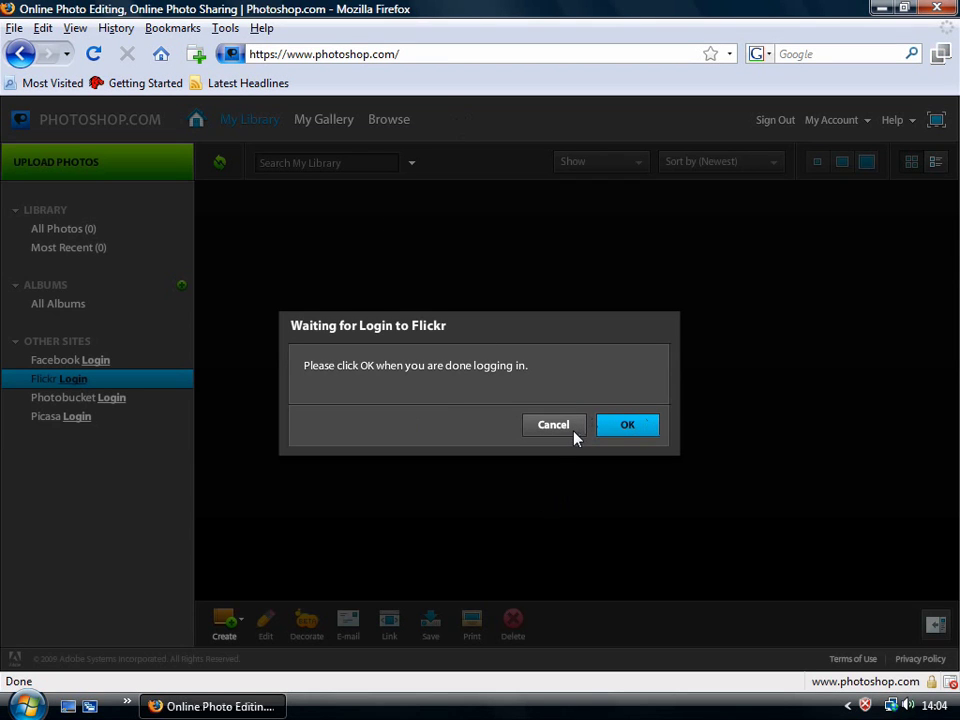
click(624, 426)
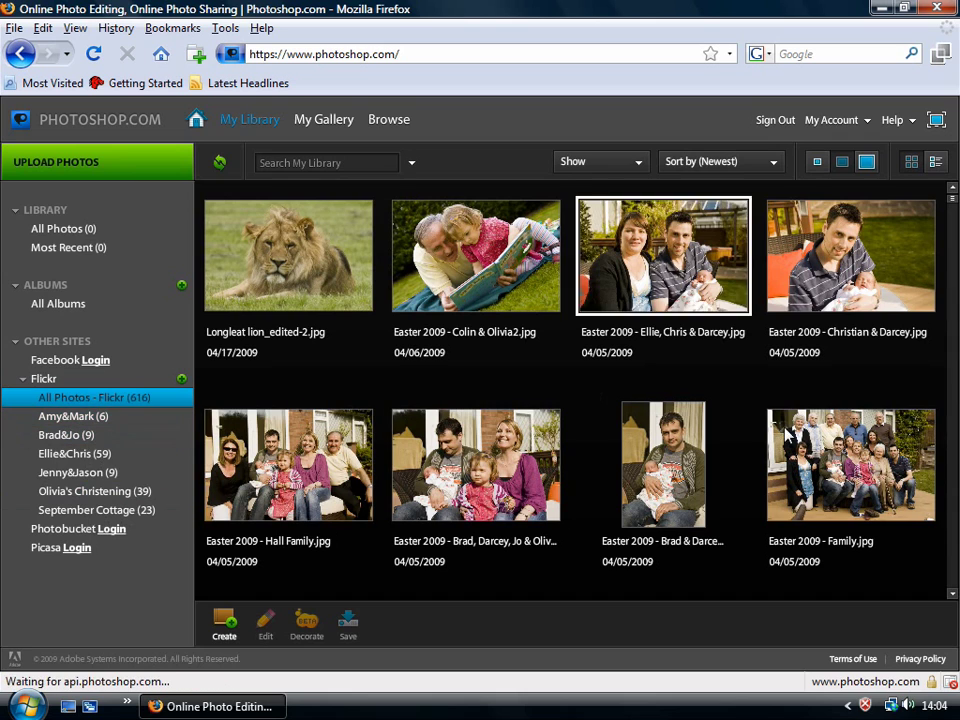
scroll(780, 433, down, 2)
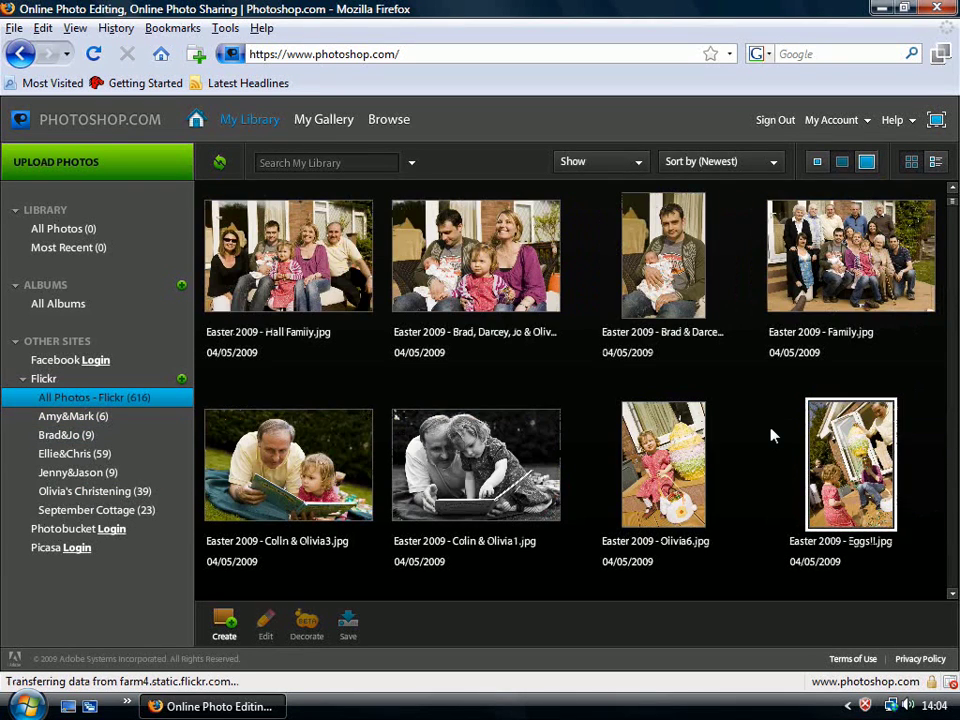
scroll(772, 435, down, 2)
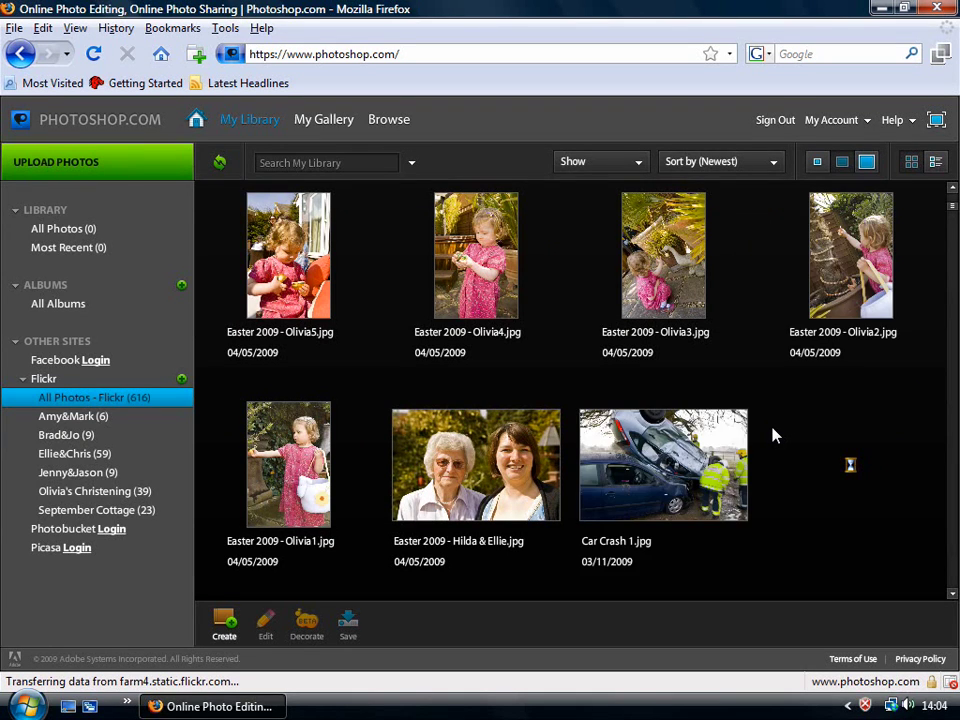
scroll(772, 435, down, 2)
scroll(772, 435, down, 1)
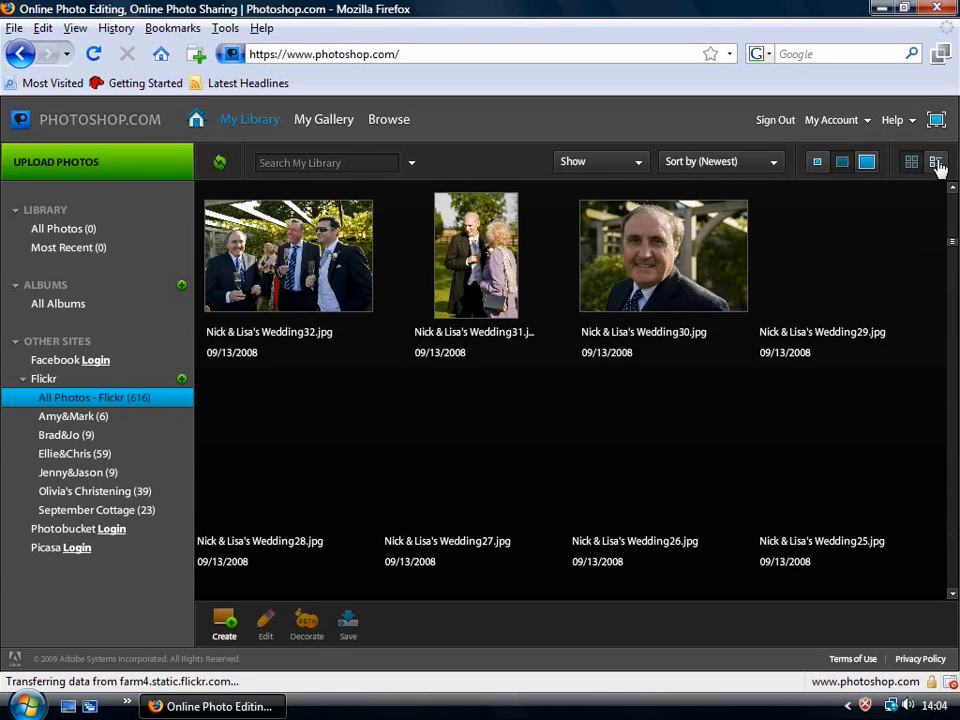
Switch the library to list view and scroll to the Heaven's Gate, Longleat rows
click(934, 163)
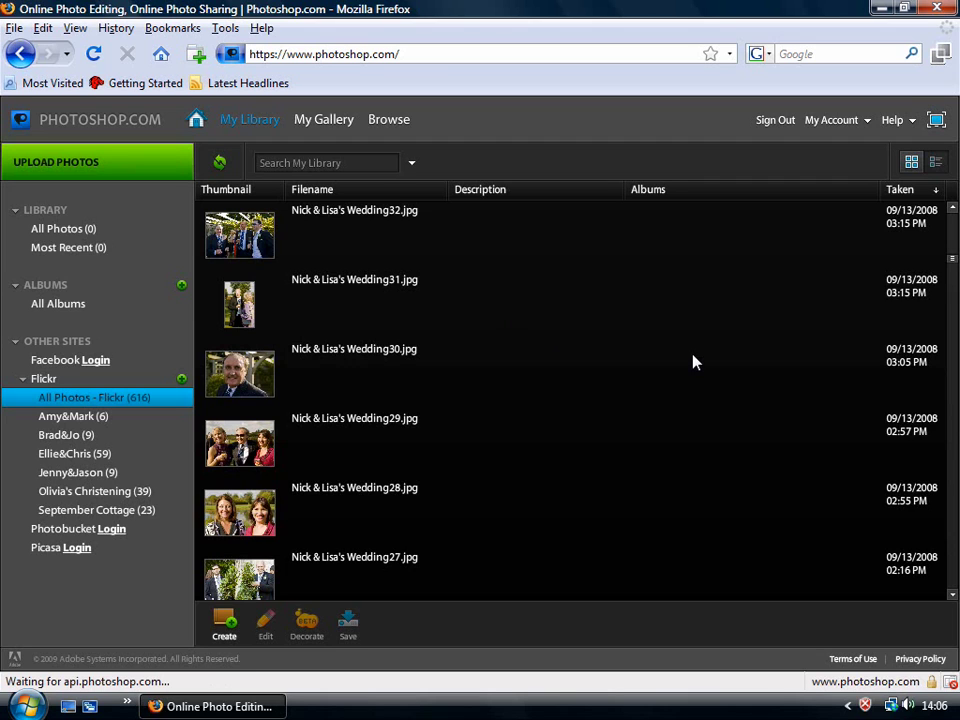
scroll(692, 362, down, 4)
scroll(692, 362, down, 15)
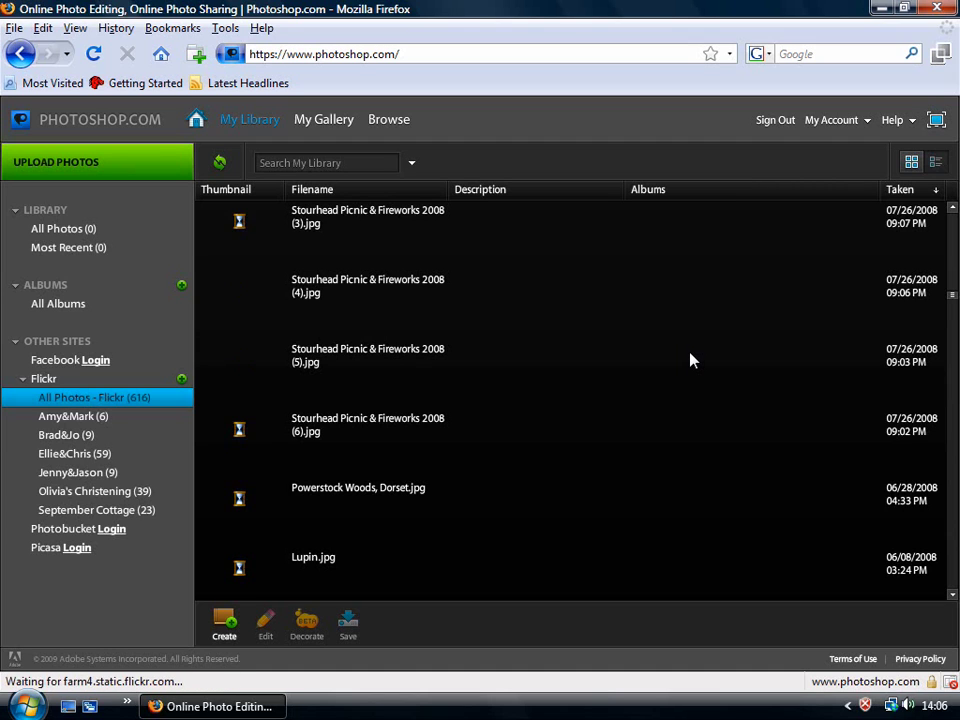
scroll(692, 362, up, 2)
scroll(692, 360, down, 5)
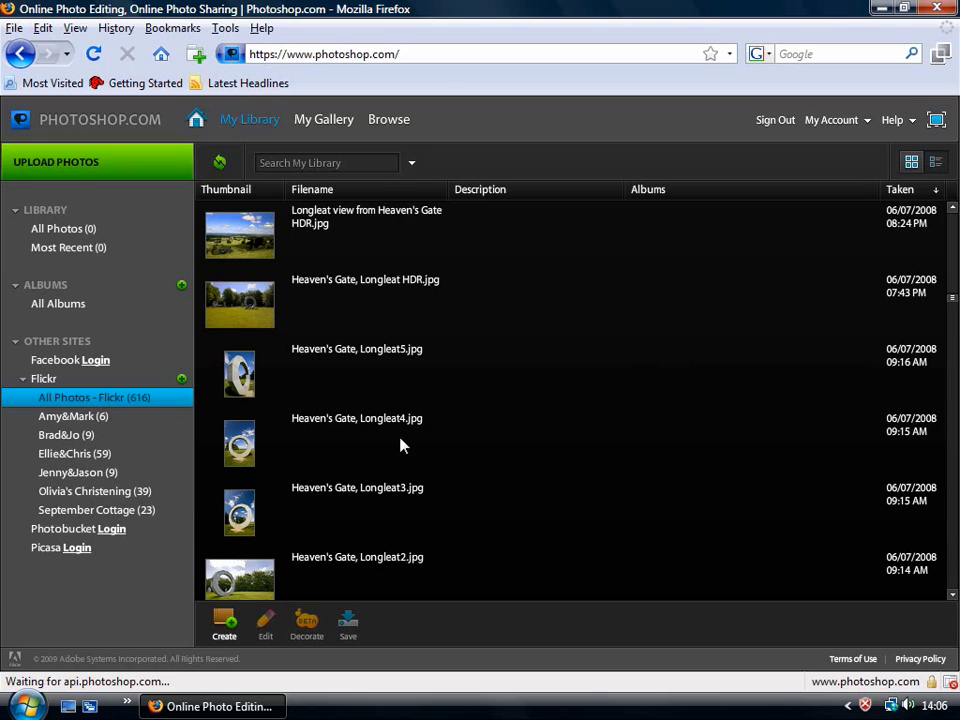
Open Heaven's Gate, Longleat4.jpg as a single photo and send it to Edit
click(243, 446)
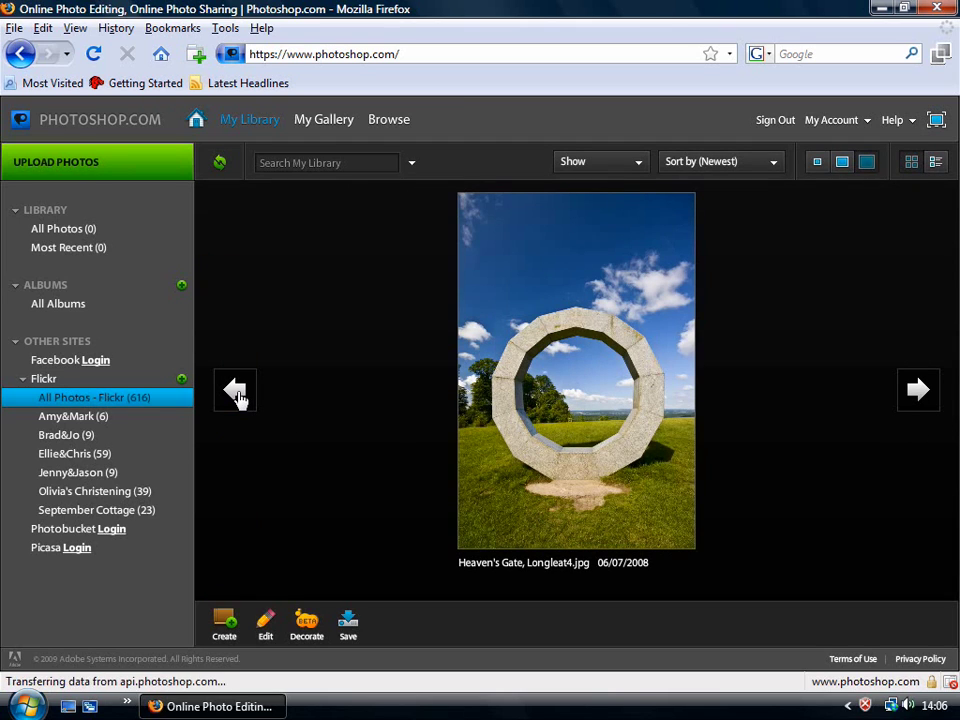
click(236, 392)
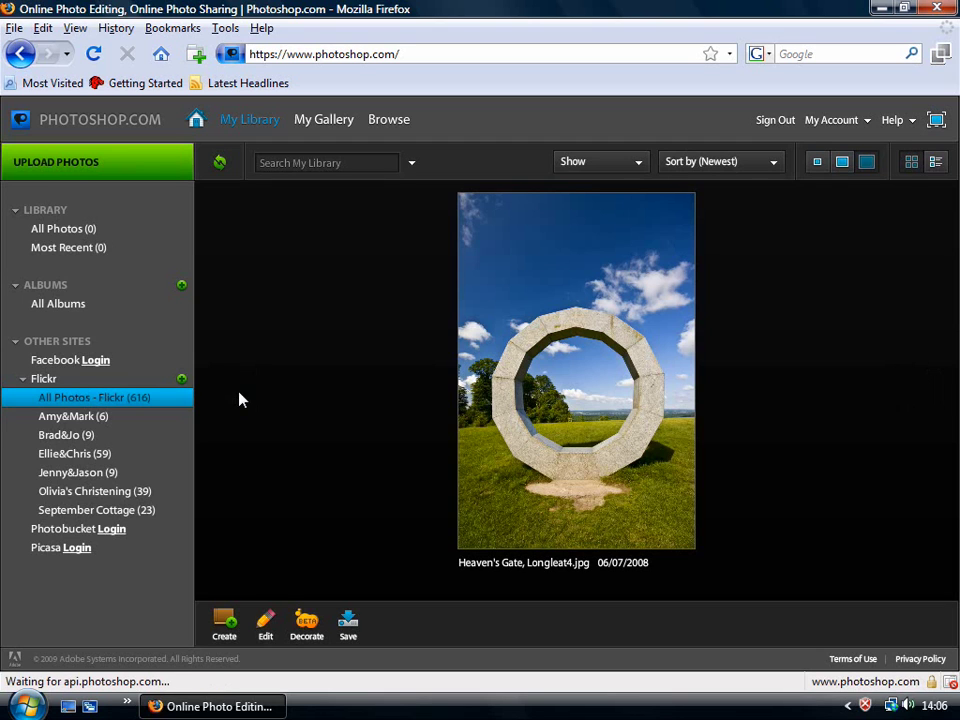
click(557, 352)
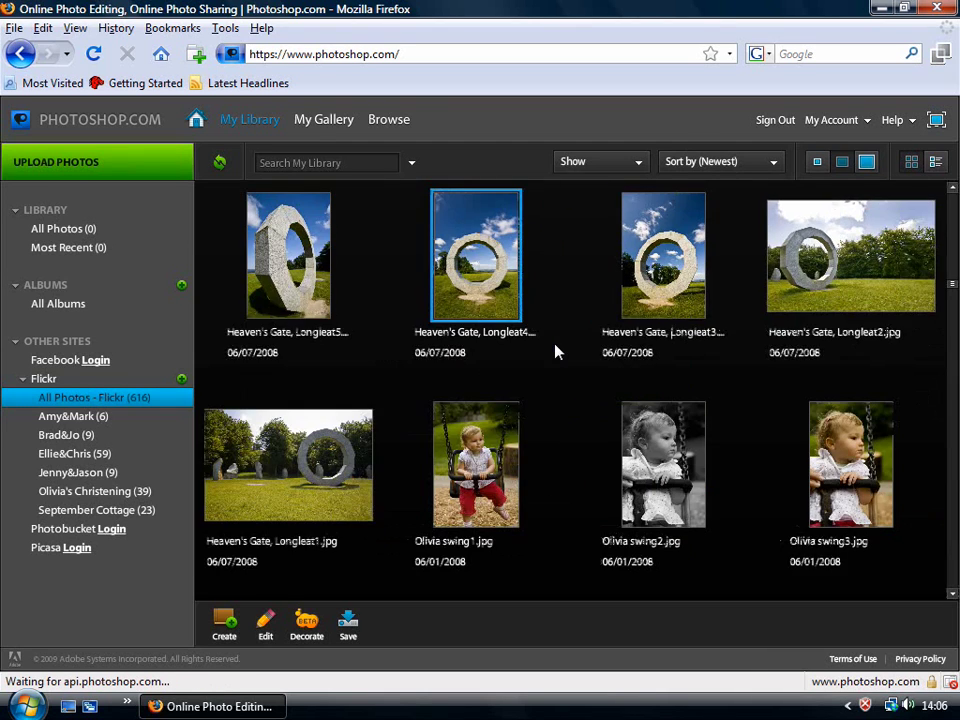
double_click(484, 303)
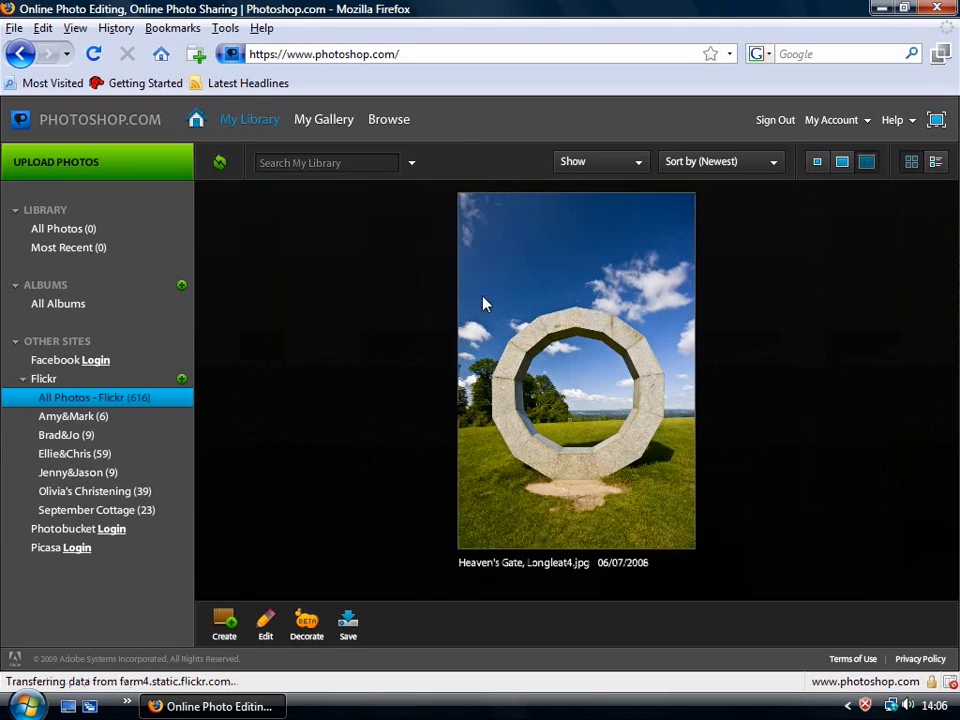
click(265, 622)
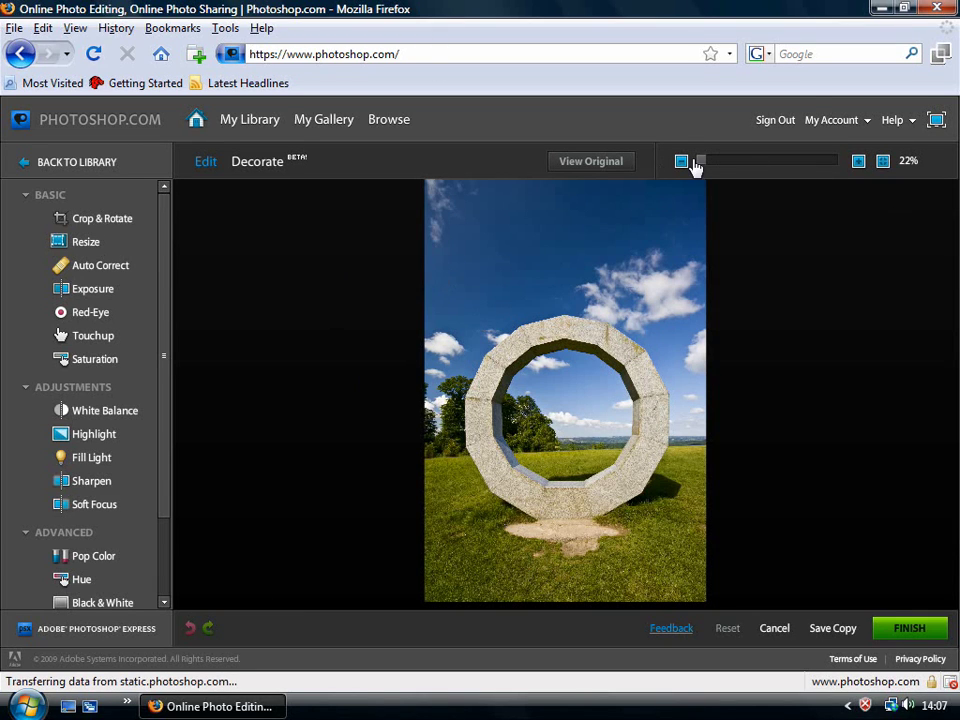
Zoom in and pan to inspect the stone-ring detail, then zoom back out to 25%
drag(700, 167, 704, 167)
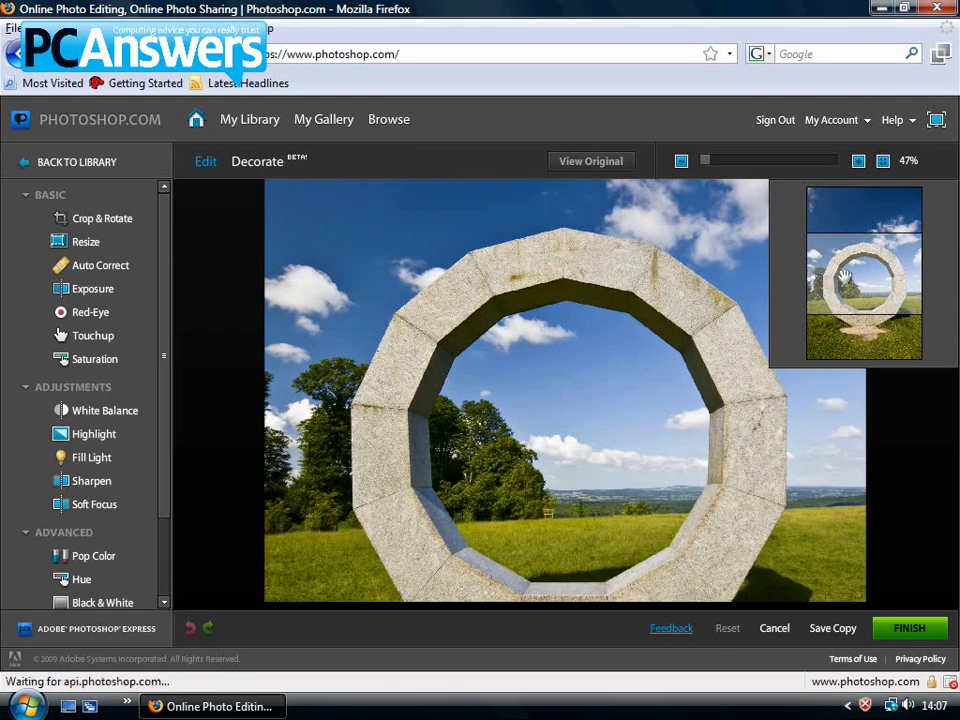
drag(861, 279, 831, 280)
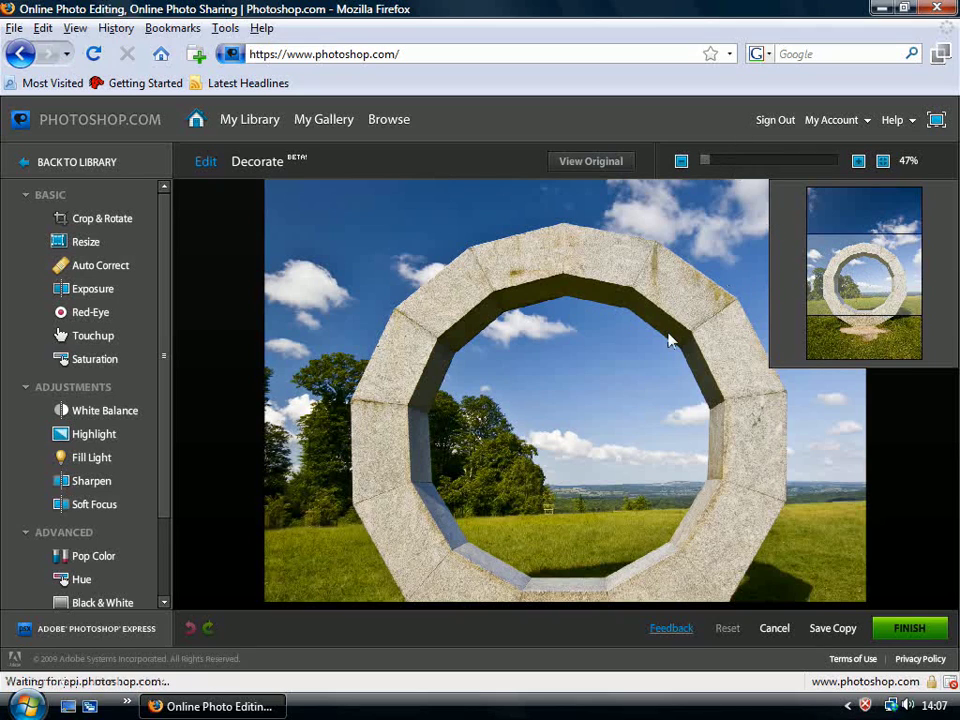
click(707, 162)
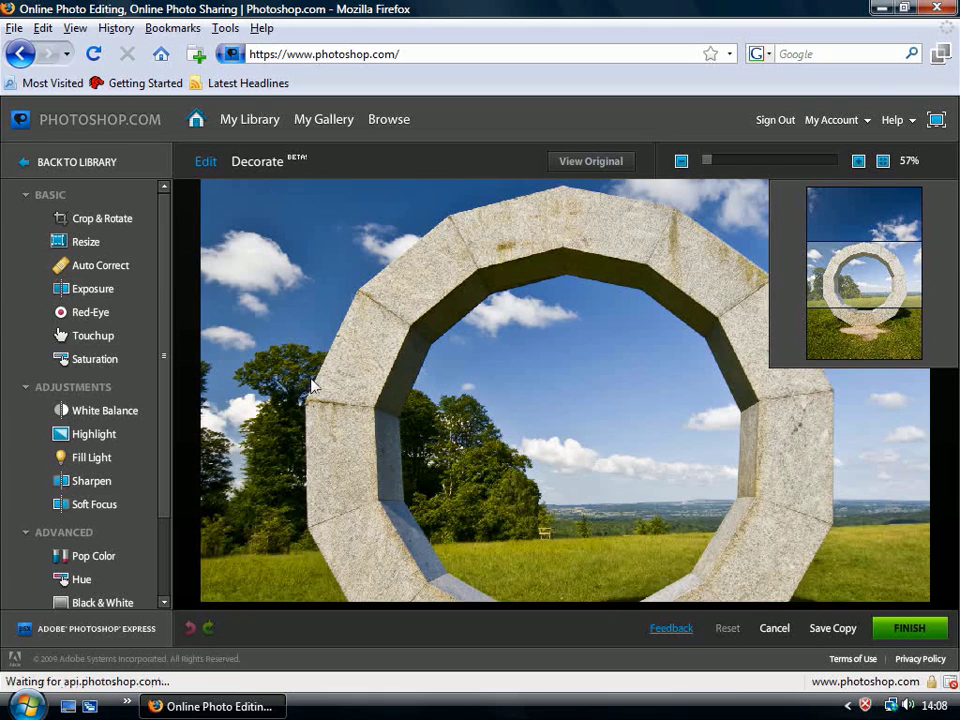
click(682, 162)
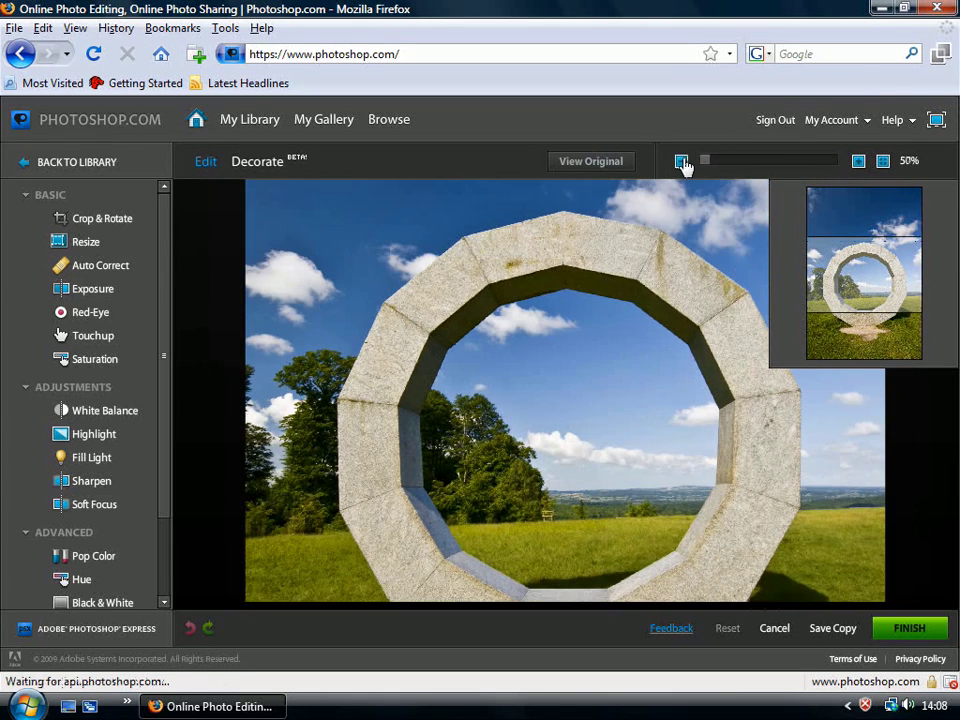
click(682, 162)
click(682, 162)
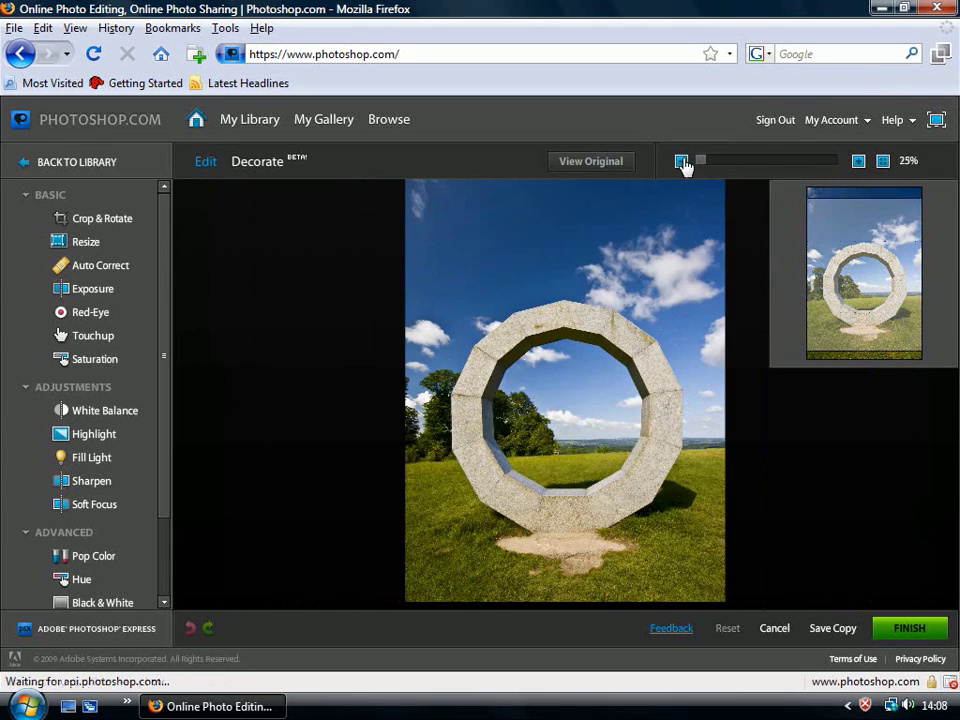
Crop off the left strip and bottom grass, keeping the No Constraint aspect ratio
click(101, 226)
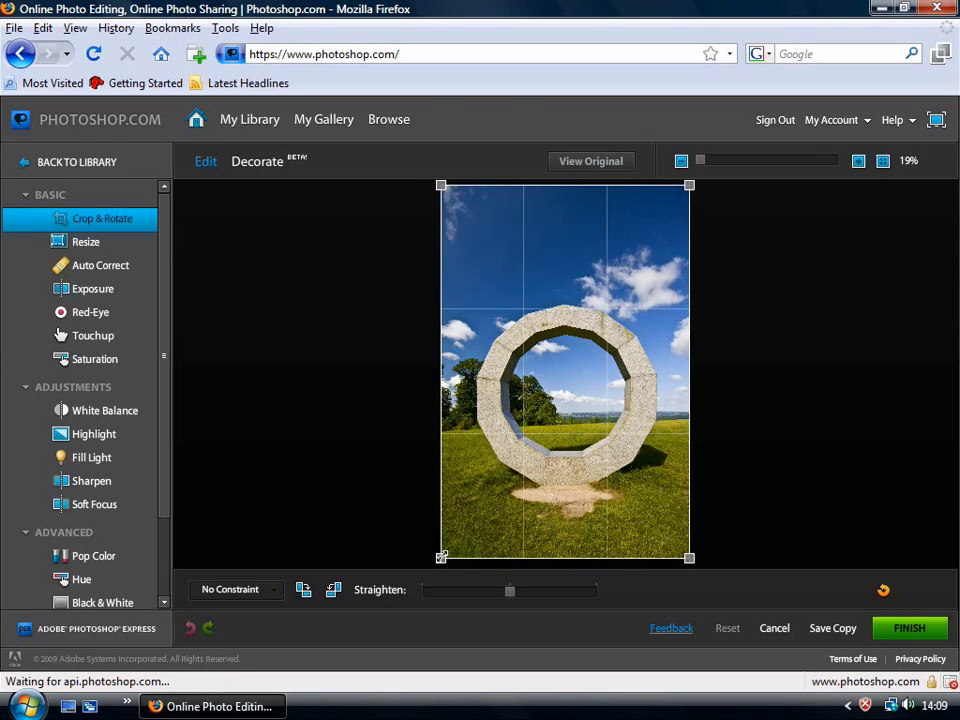
drag(441, 557, 470, 519)
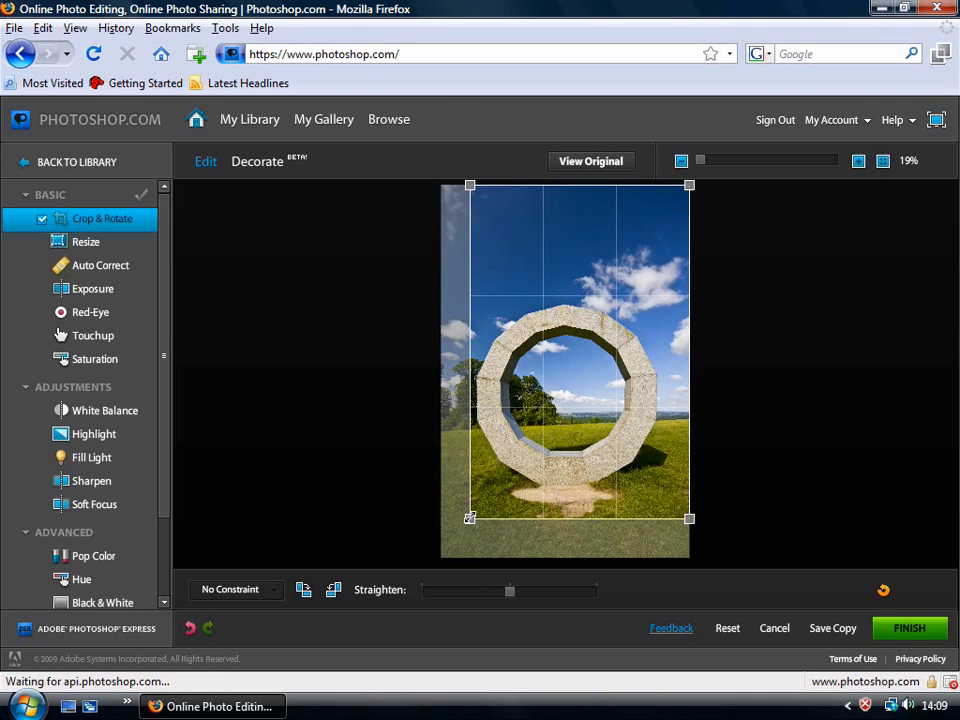
drag(470, 519, 472, 518)
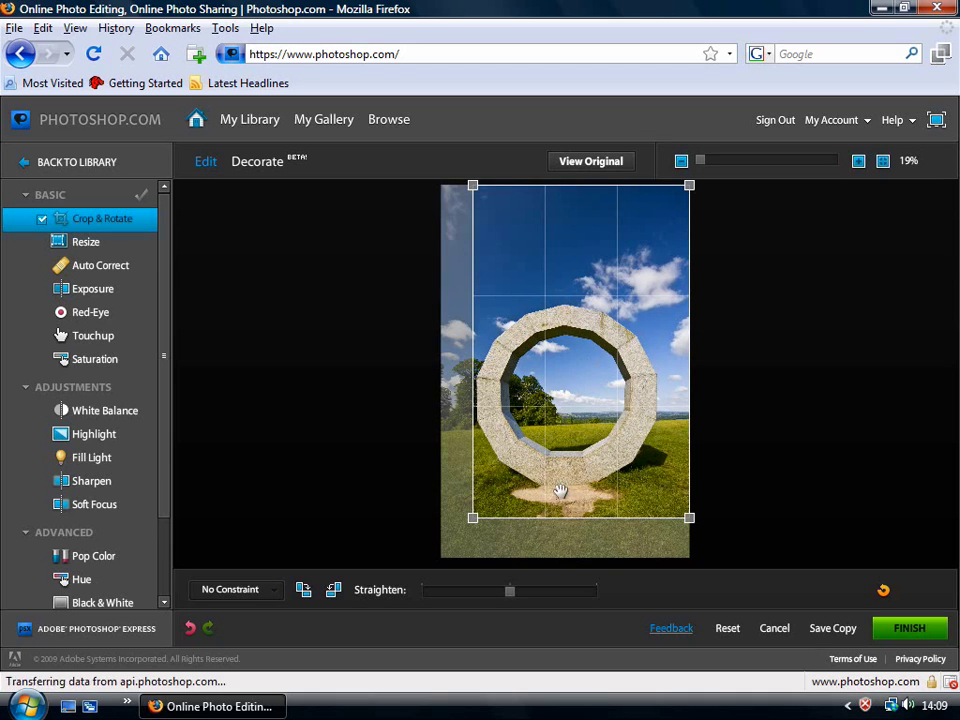
drag(689, 518, 689, 508)
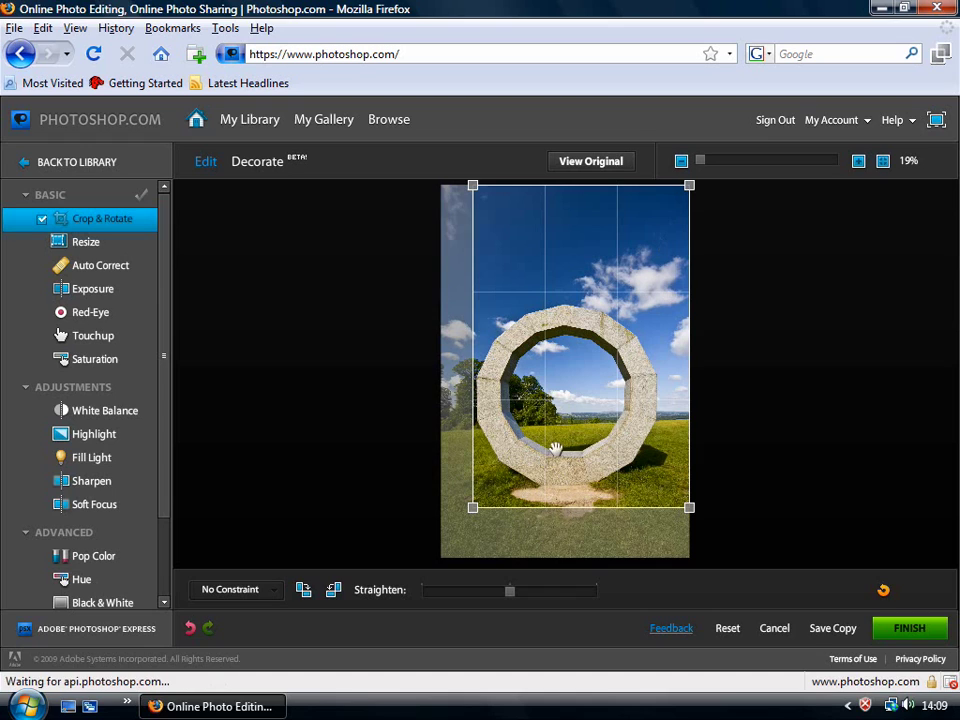
click(273, 593)
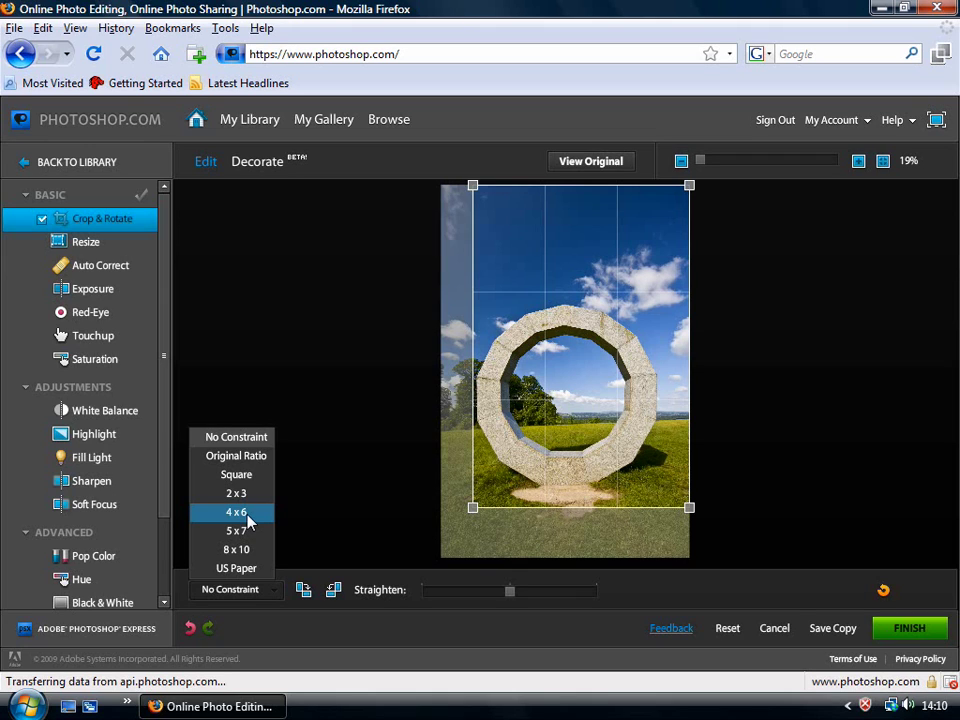
click(404, 407)
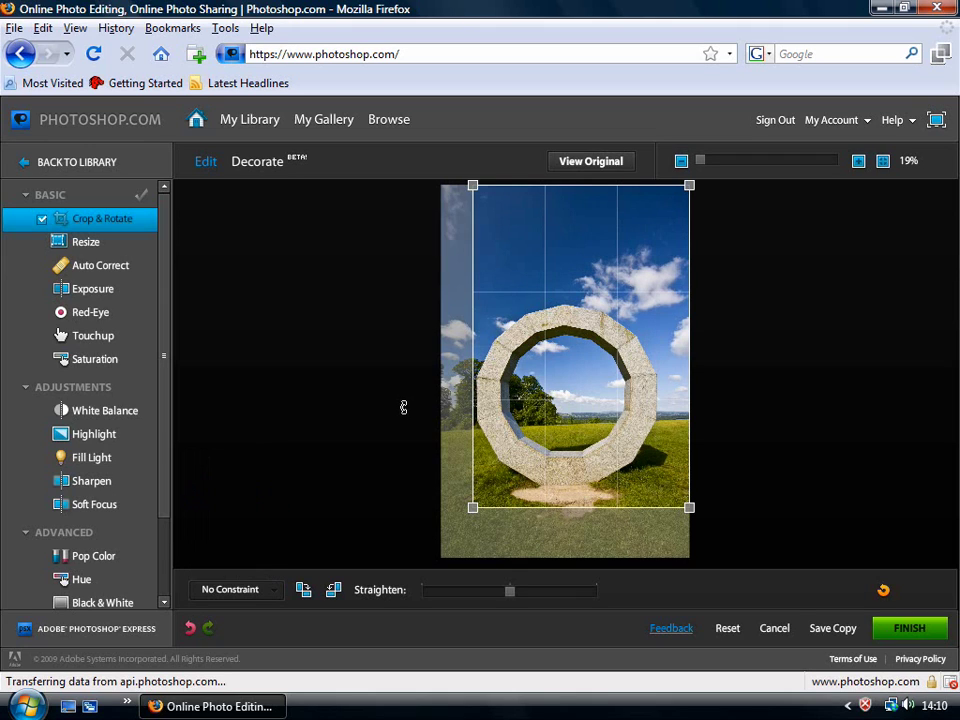
Finish editing, cancel both the overwrite and the Save Copy to Flickr, then return to My Library
click(898, 630)
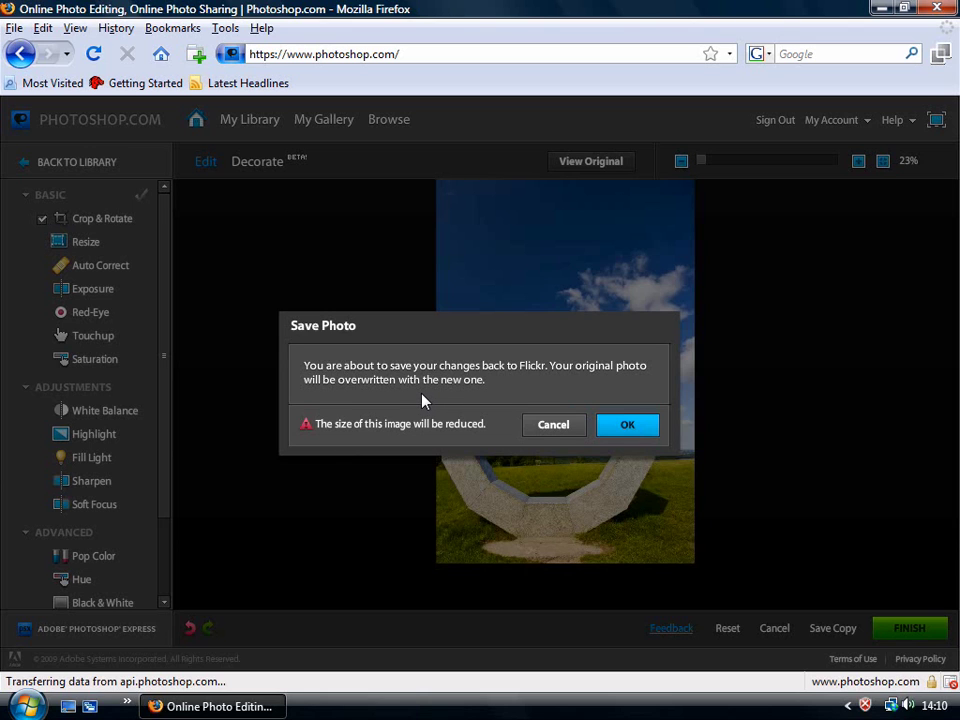
click(552, 427)
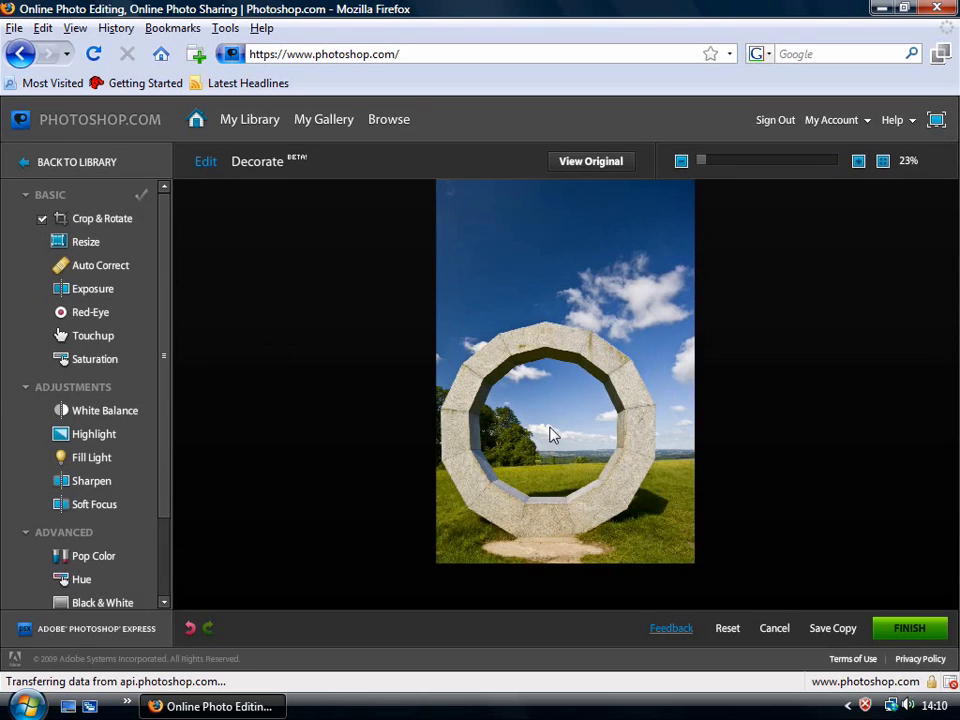
click(828, 628)
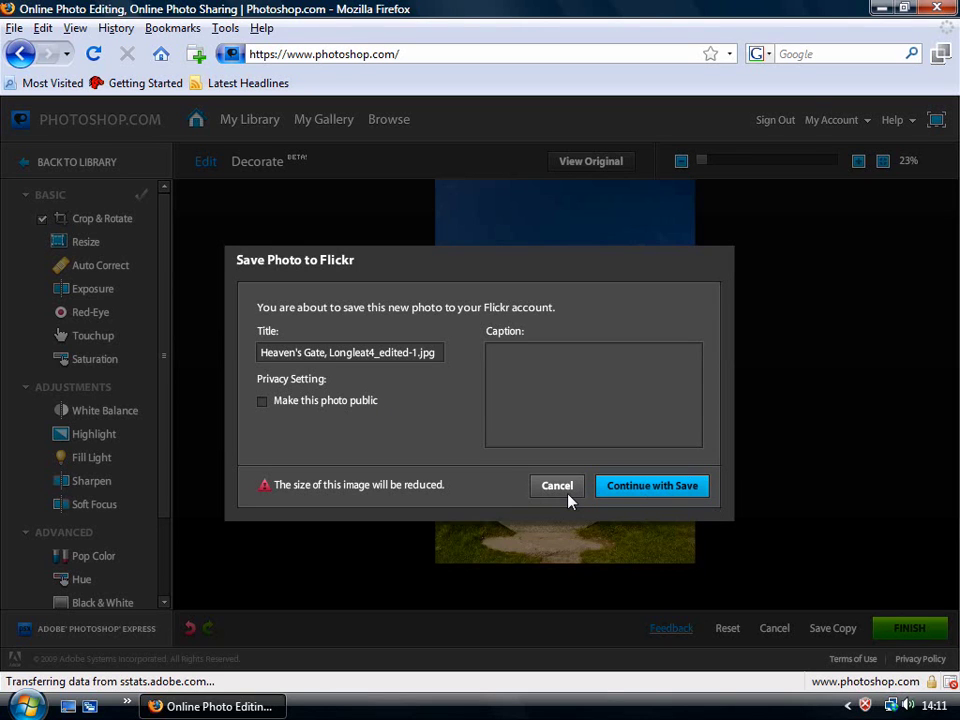
click(681, 486)
click(778, 632)
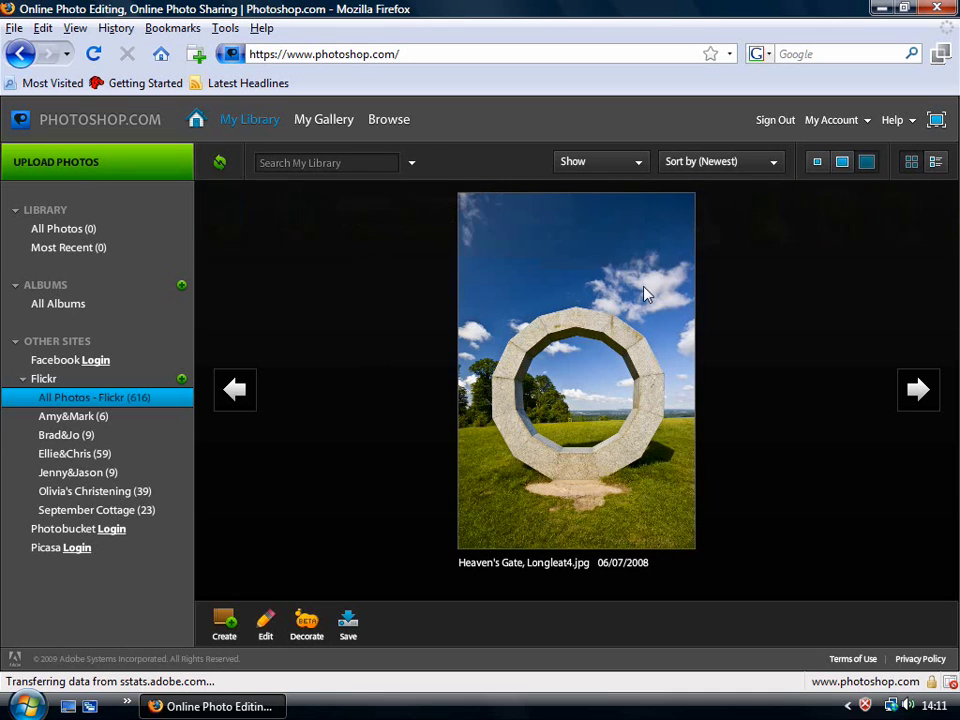
Scroll the filmstrip right and select the Longleat lion.jpg thumbnail
mouse_move(755, 210)
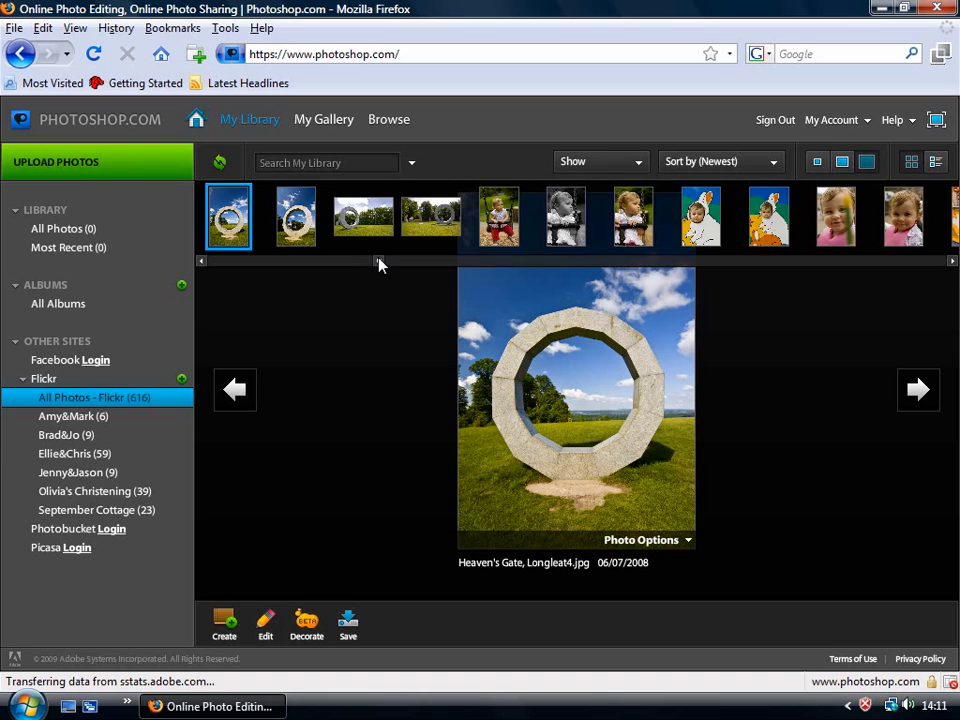
drag(379, 263, 391, 263)
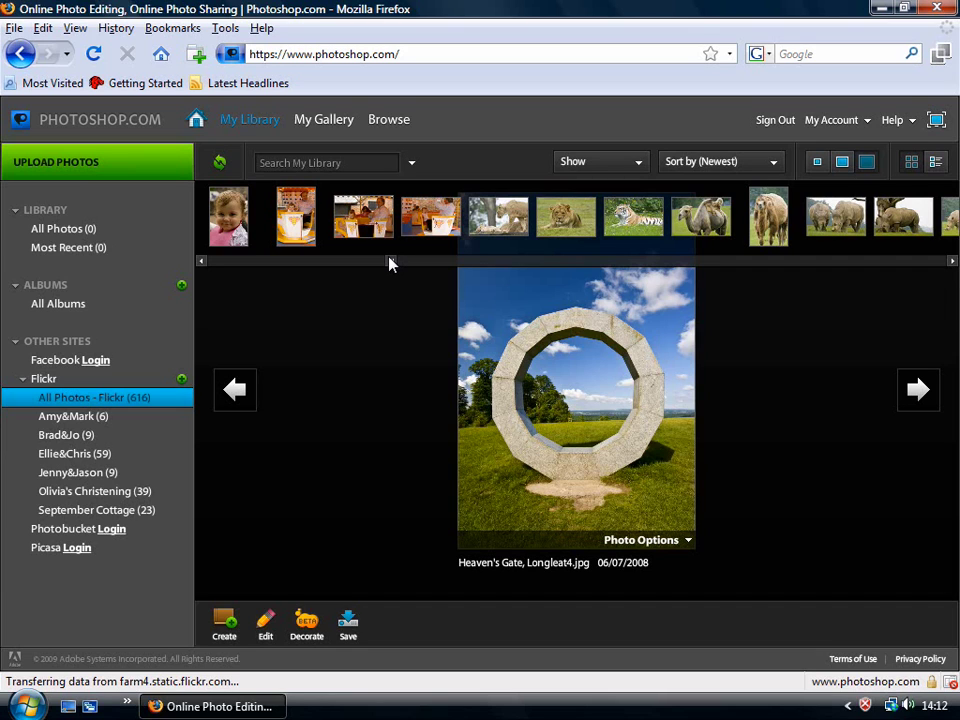
click(566, 220)
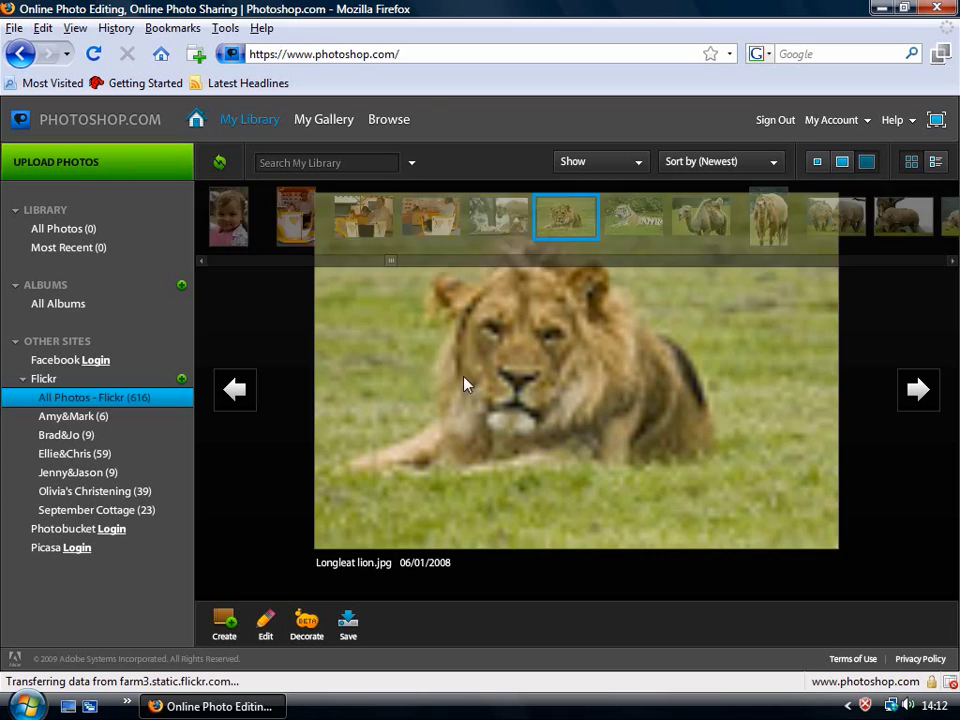
Open the Longleat lion photo in the editor and show its Exposure variations
click(265, 625)
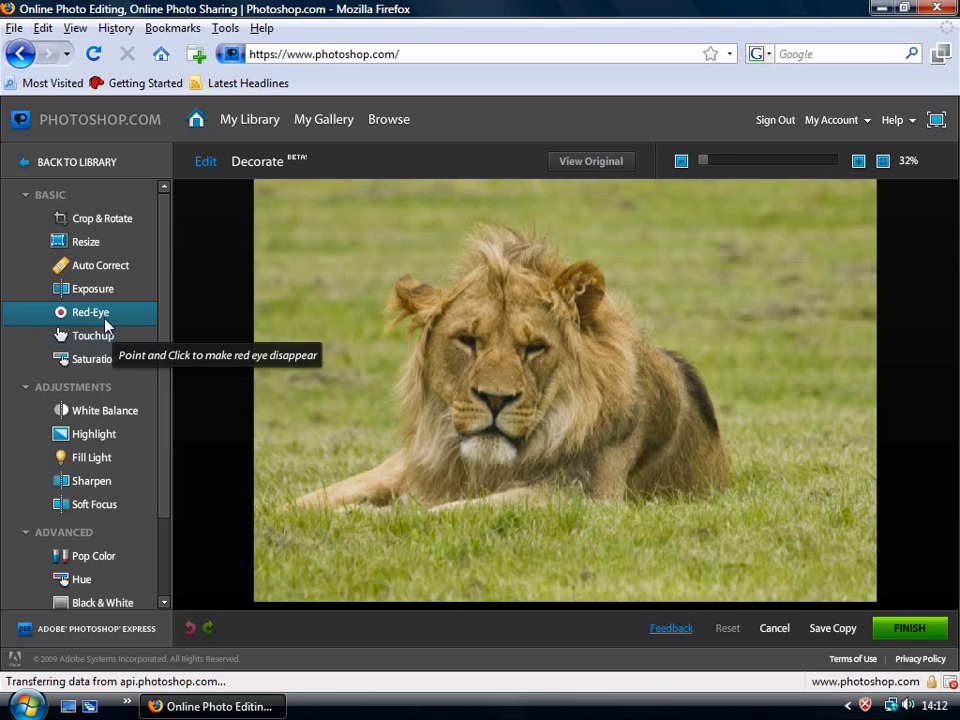
scroll(110, 490, down, 3)
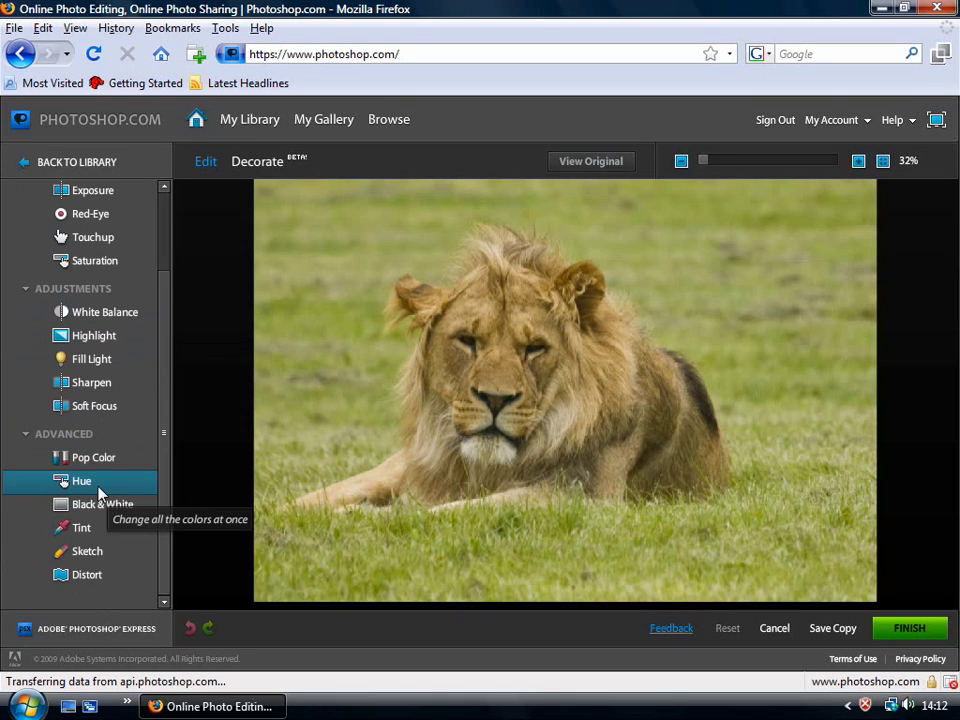
scroll(98, 490, up, 3)
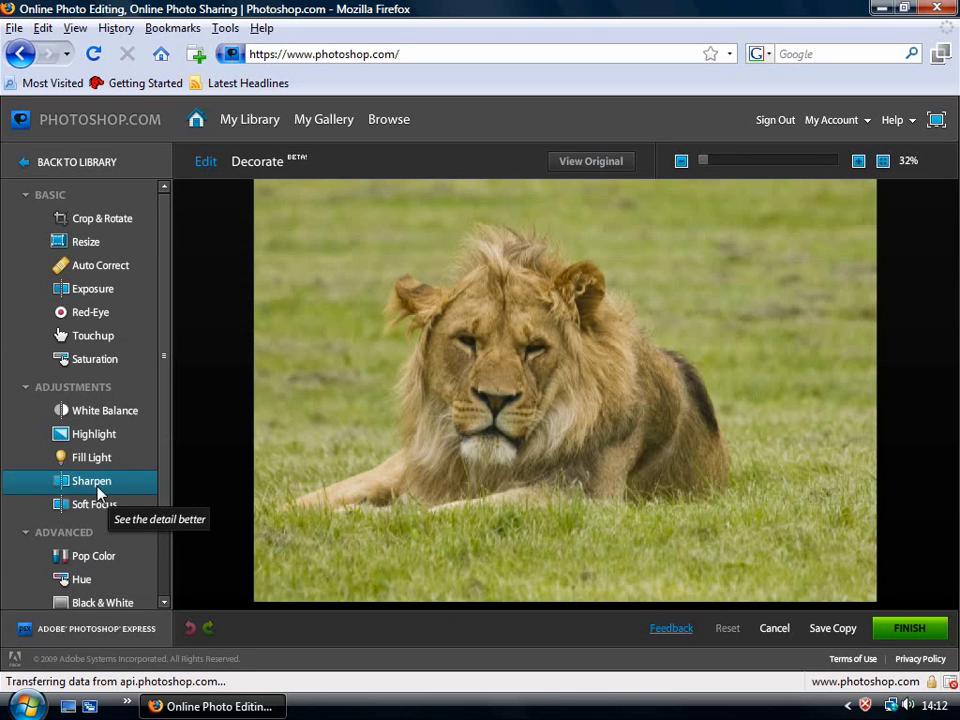
click(96, 289)
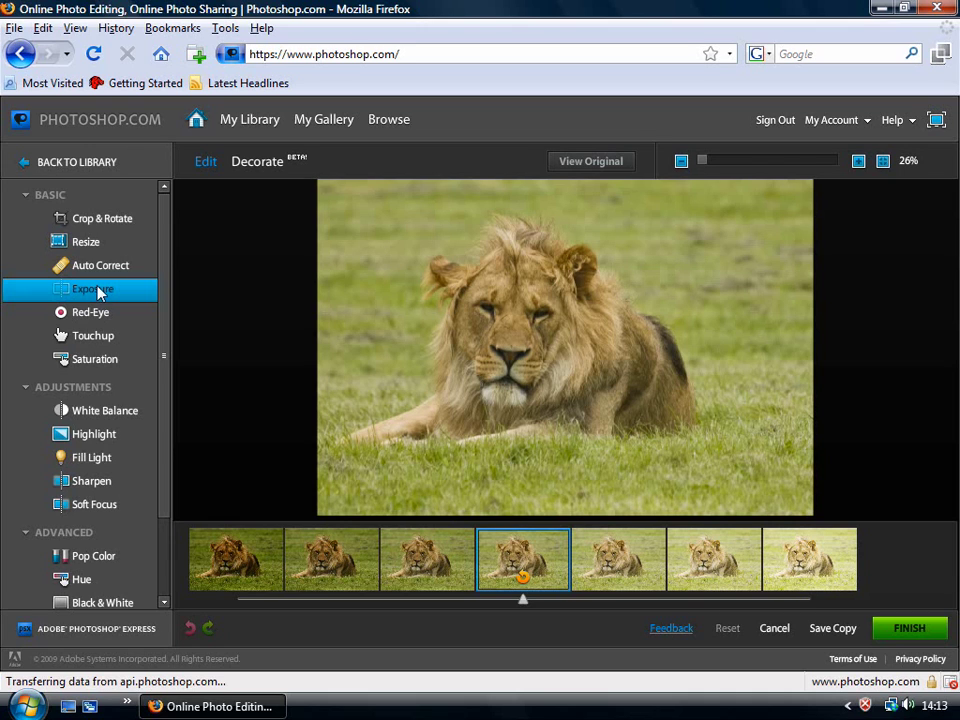
Compare exposure thumbnails, then apply the third one, one step darker than the original
click(497, 574)
click(428, 565)
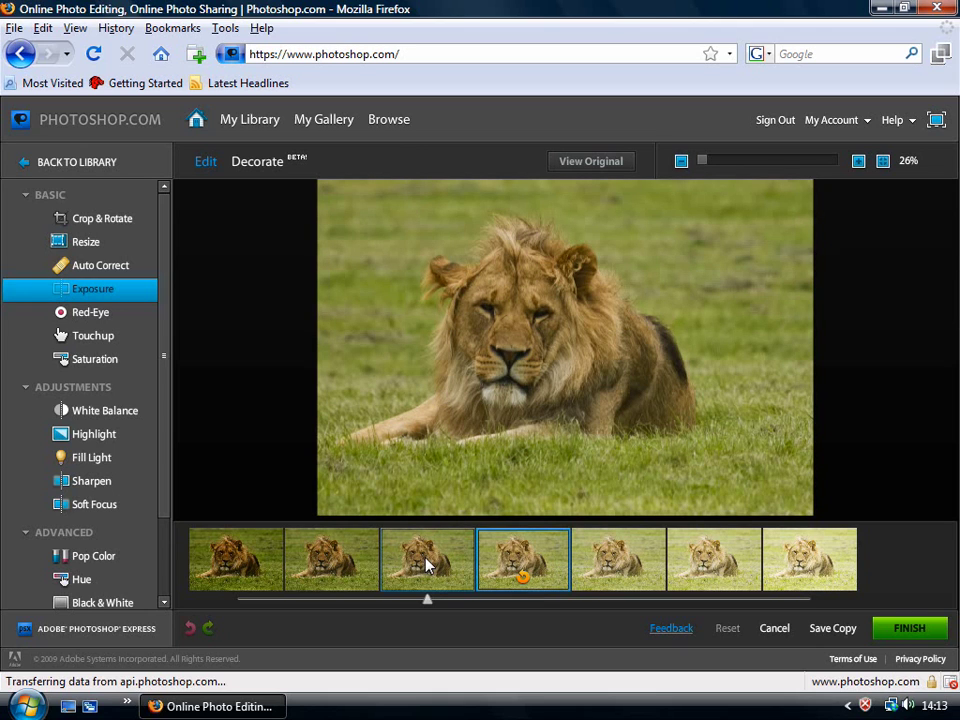
click(612, 566)
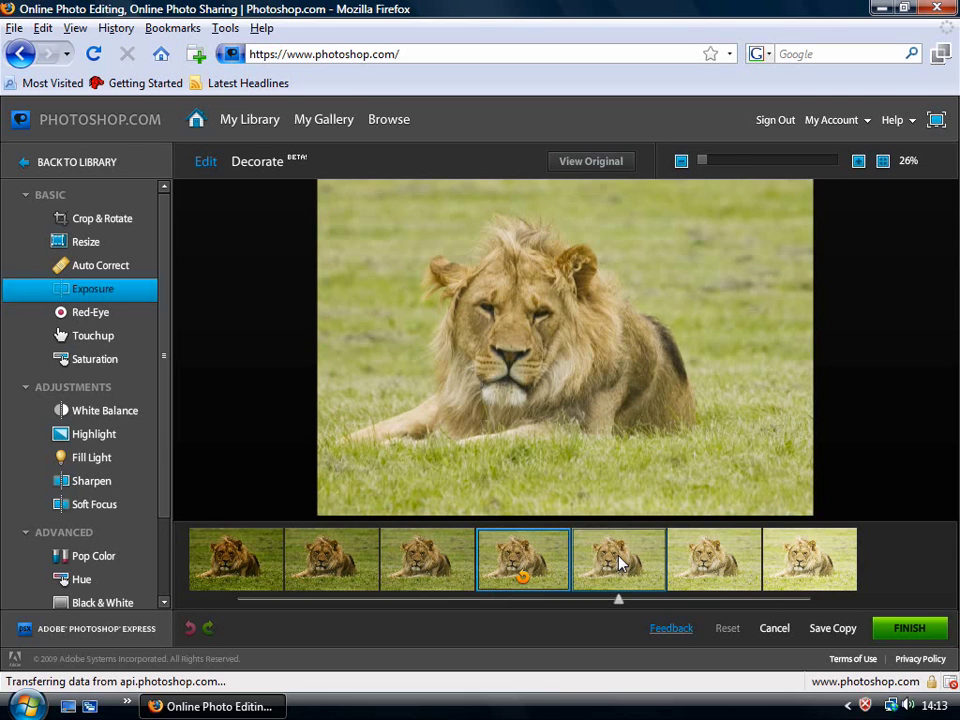
click(525, 562)
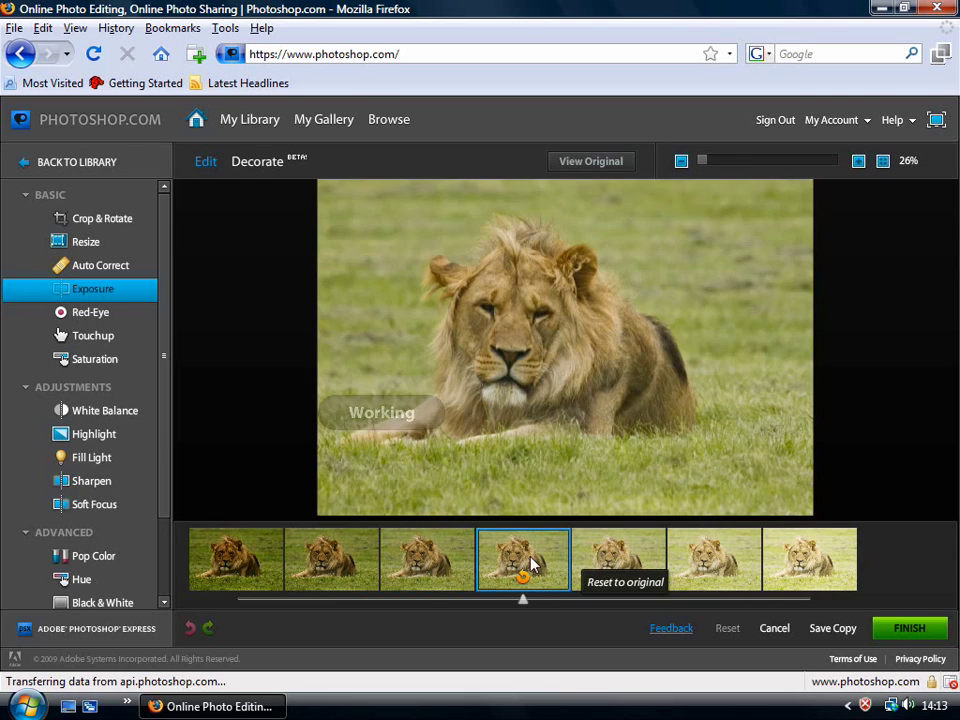
click(420, 570)
click(308, 570)
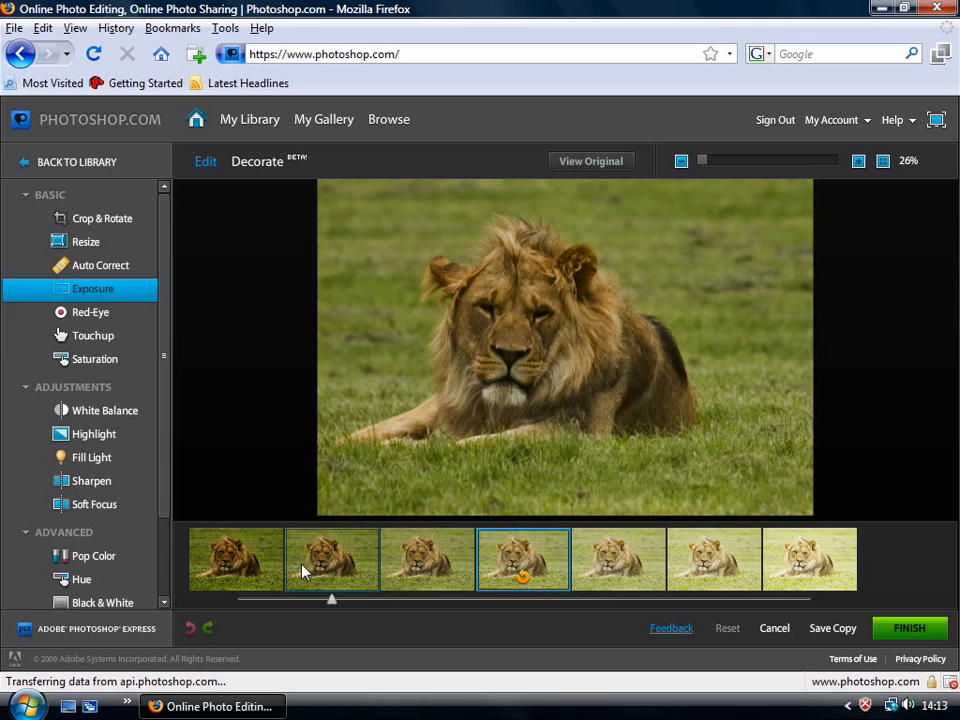
click(412, 575)
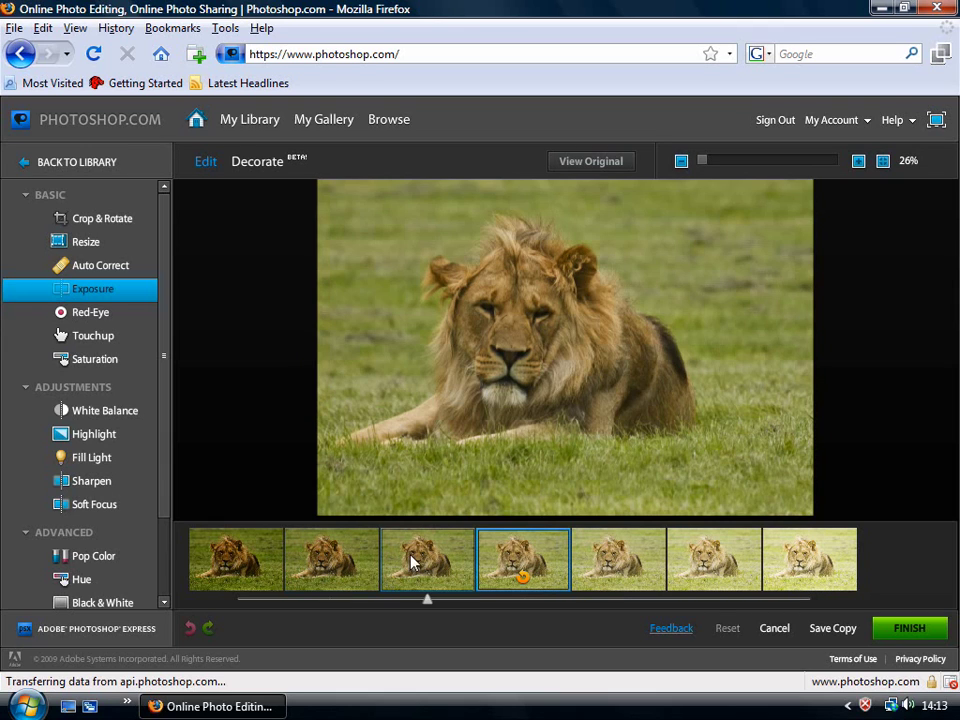
click(428, 562)
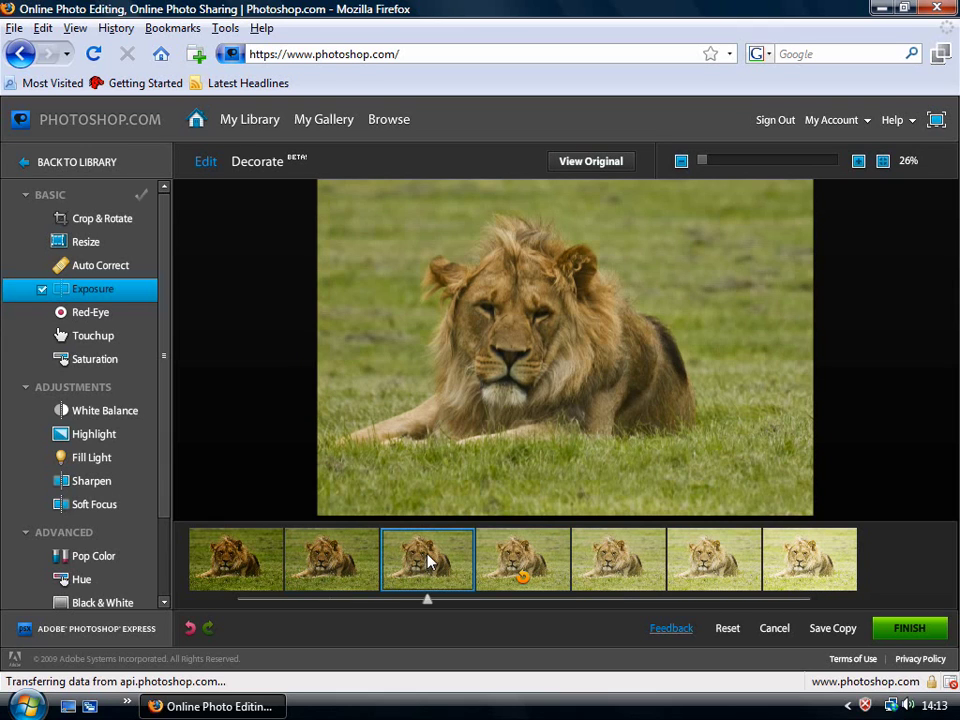
Apply the sixth Saturation thumbnail, two steps stronger, with Preserve Skin Tones checked
click(88, 362)
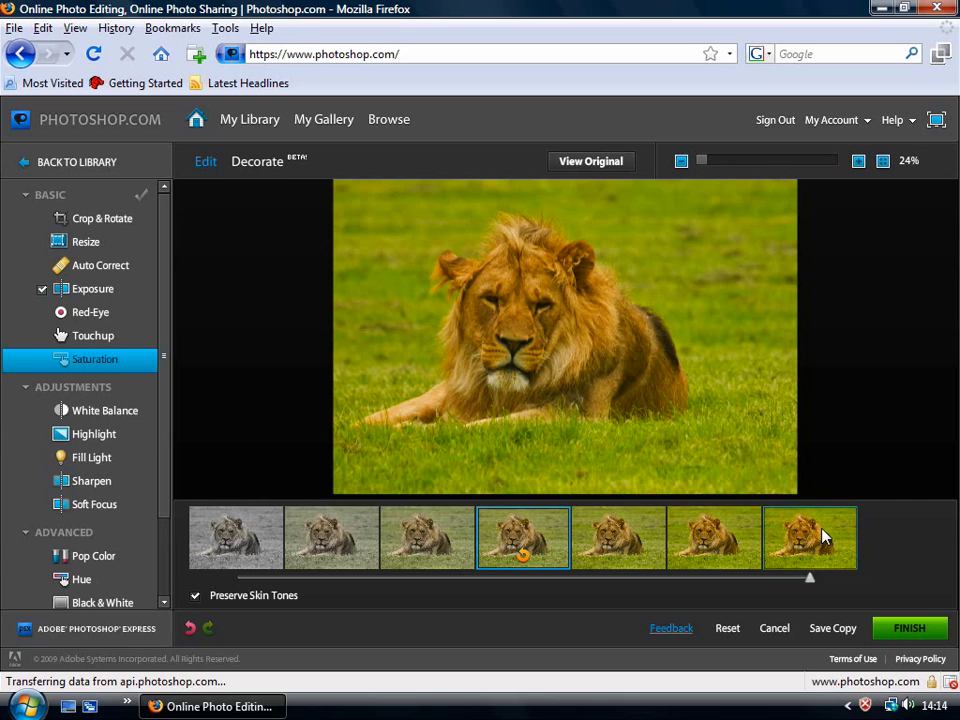
click(720, 545)
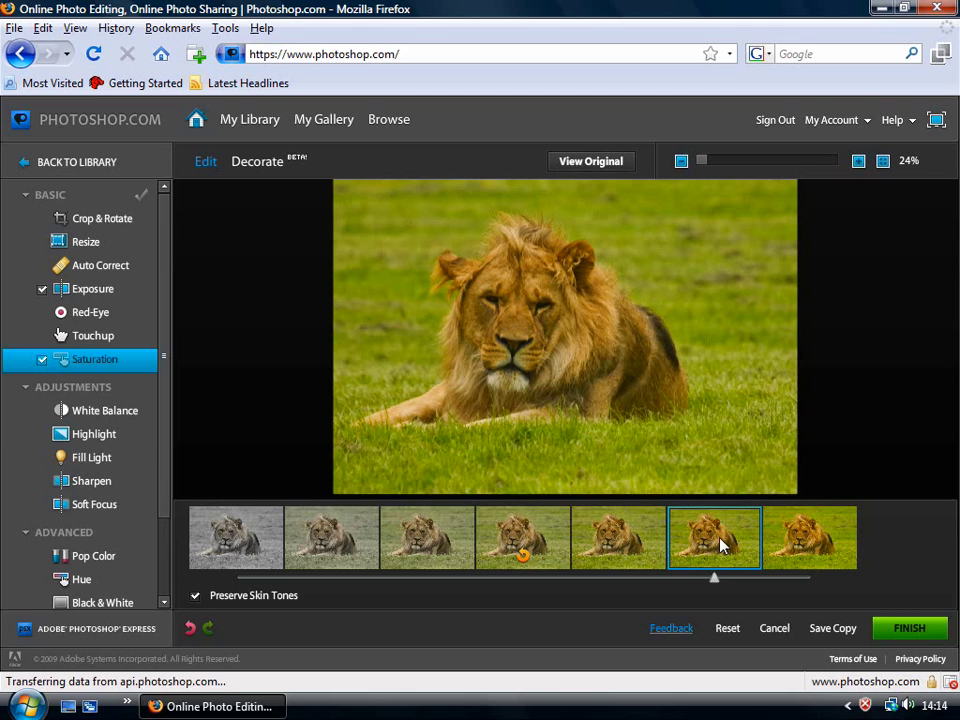
click(707, 542)
Zoom in on the lion's face, compare Sharpen levels, and apply the sixth, second-strongest thumbnail
click(85, 488)
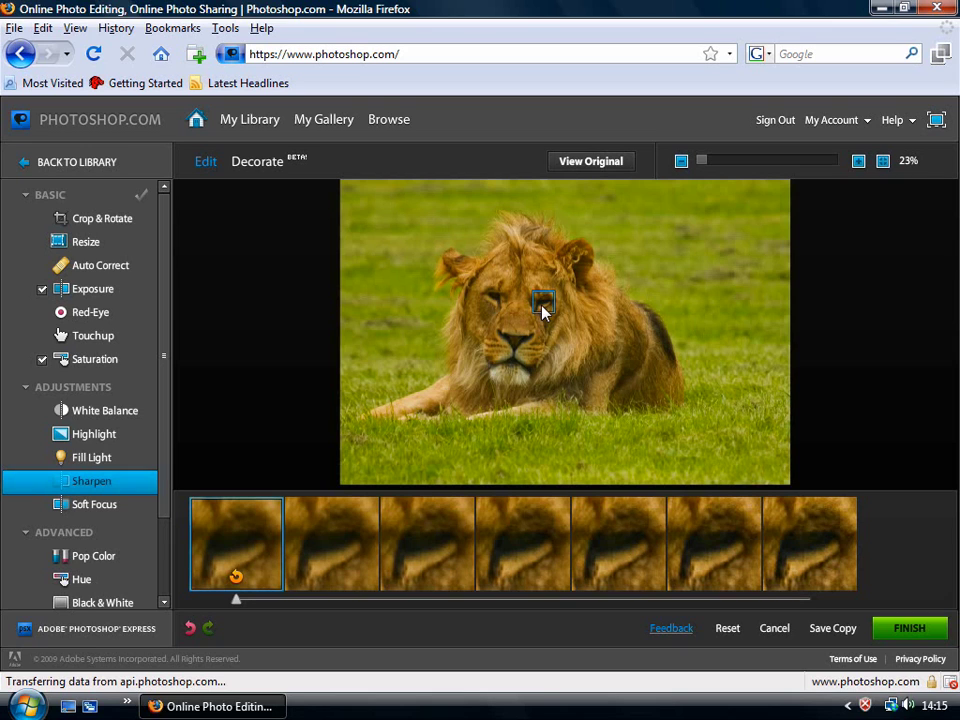
drag(698, 164, 702, 168)
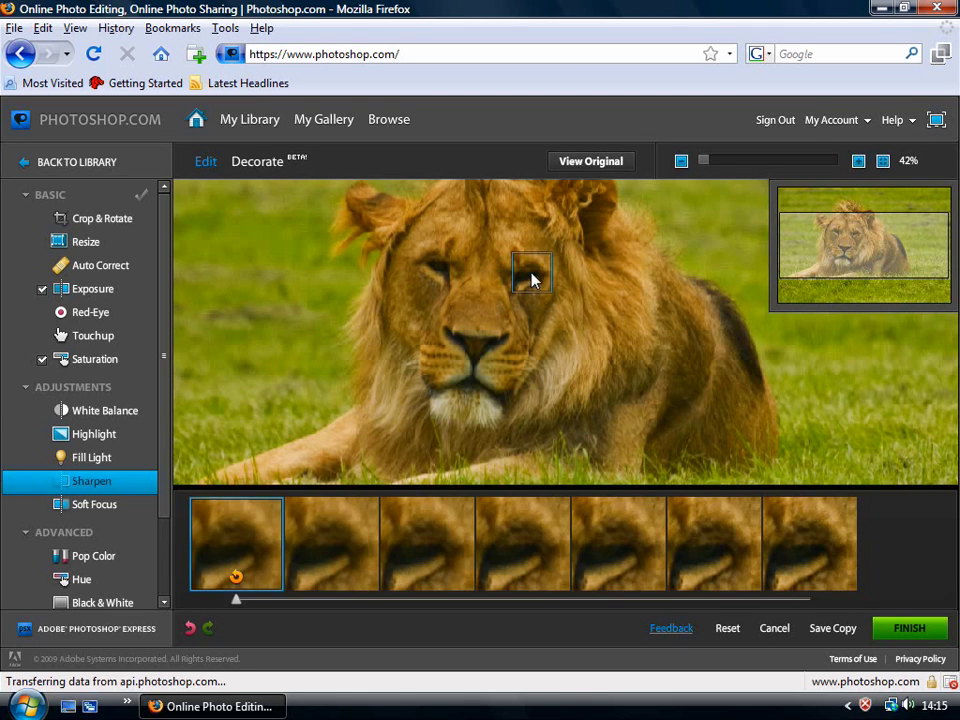
click(437, 505)
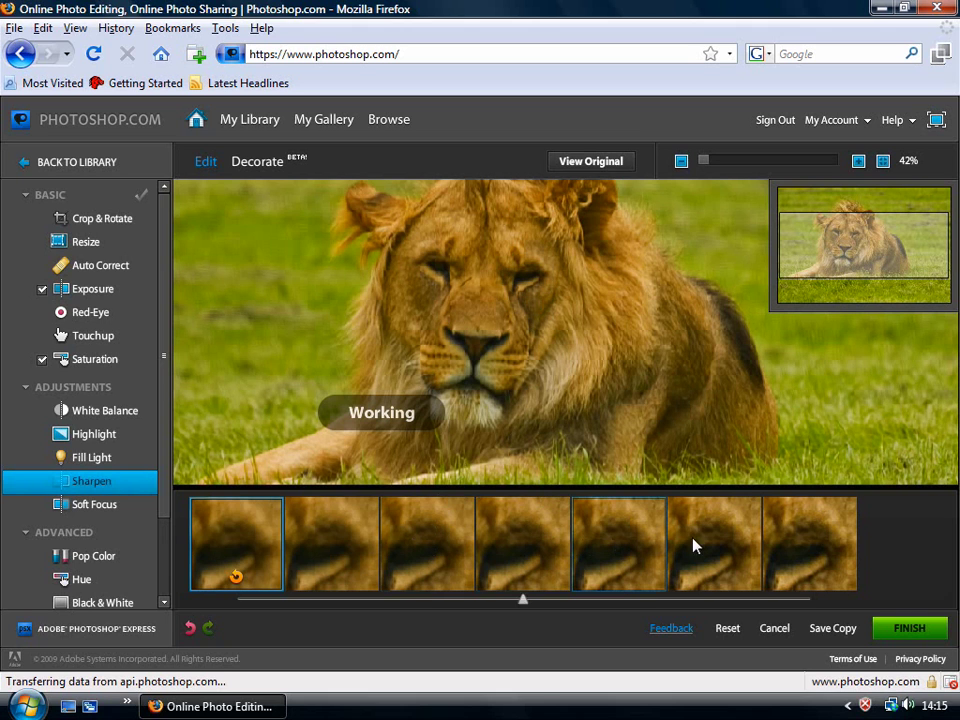
click(806, 546)
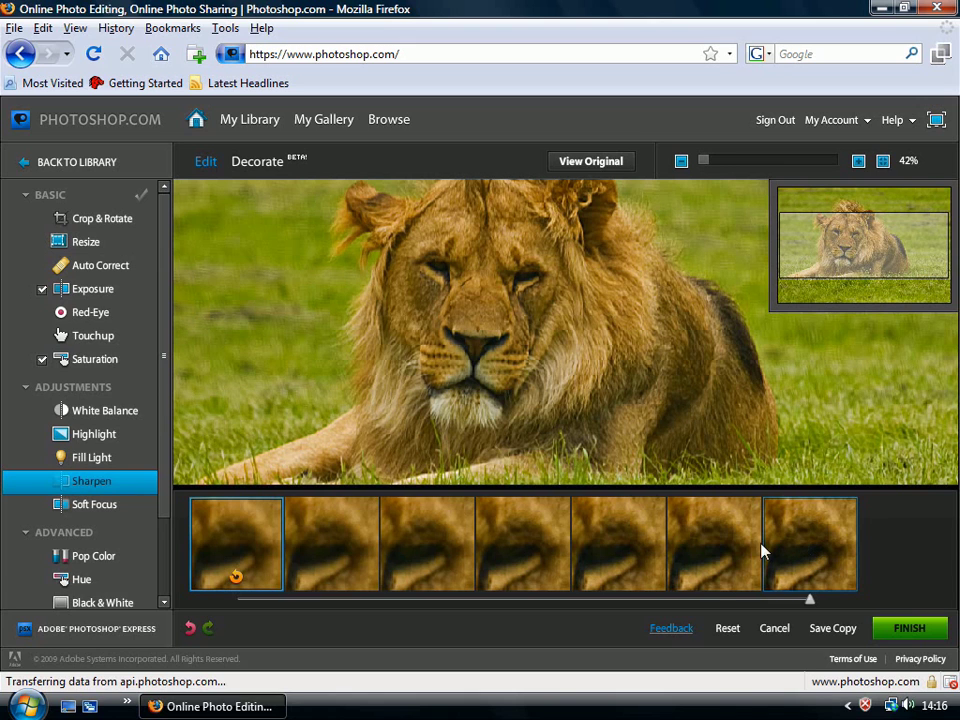
click(698, 548)
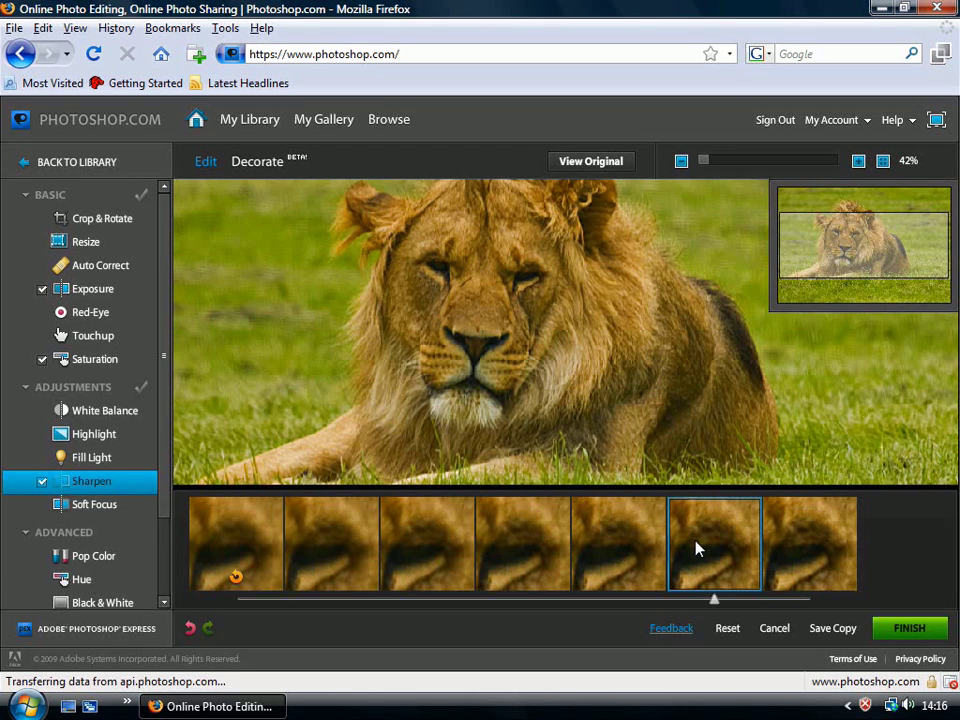
Zoom out until the full lion photo fits, then scroll down the left tools panel
click(681, 161)
click(681, 161)
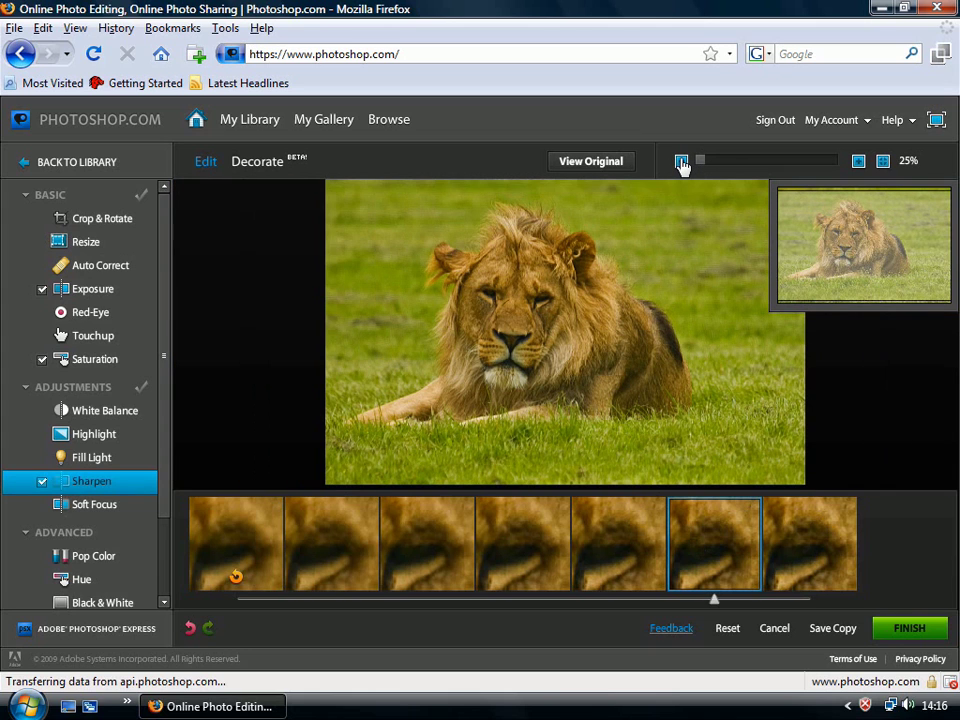
click(681, 161)
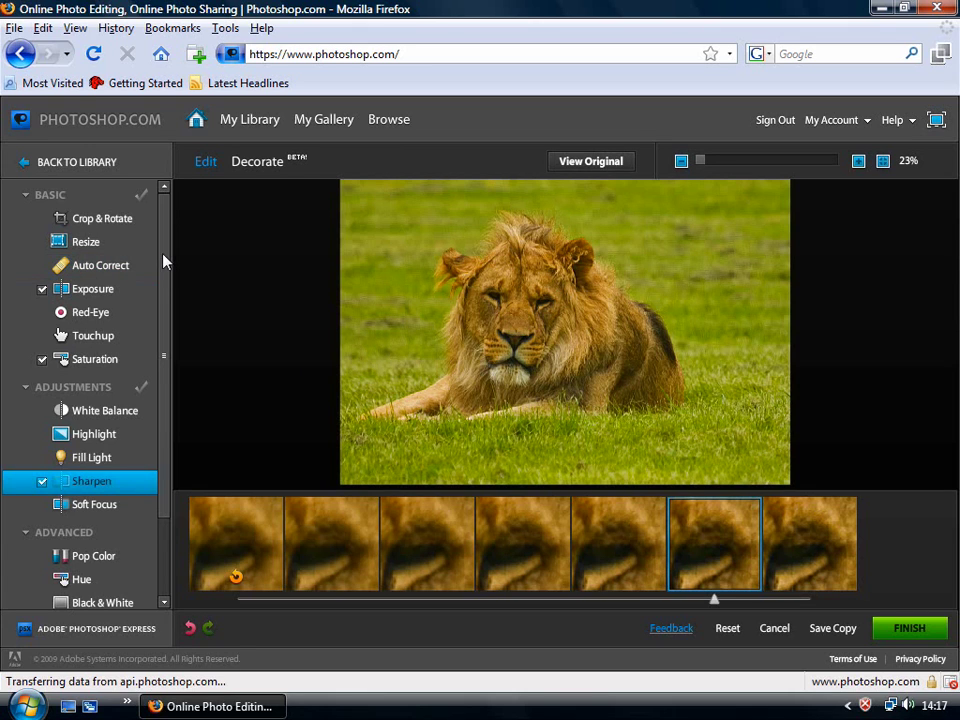
mouse_move(163, 259)
mouse_down()
mouse_move(160, 322)
mouse_move(172, 354)
mouse_up()
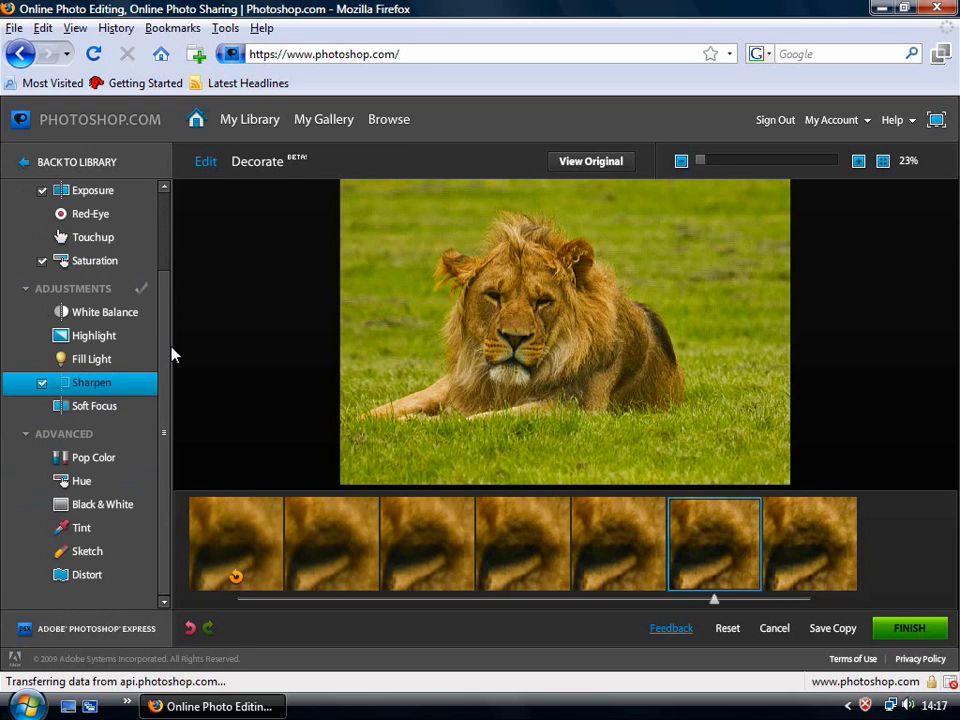